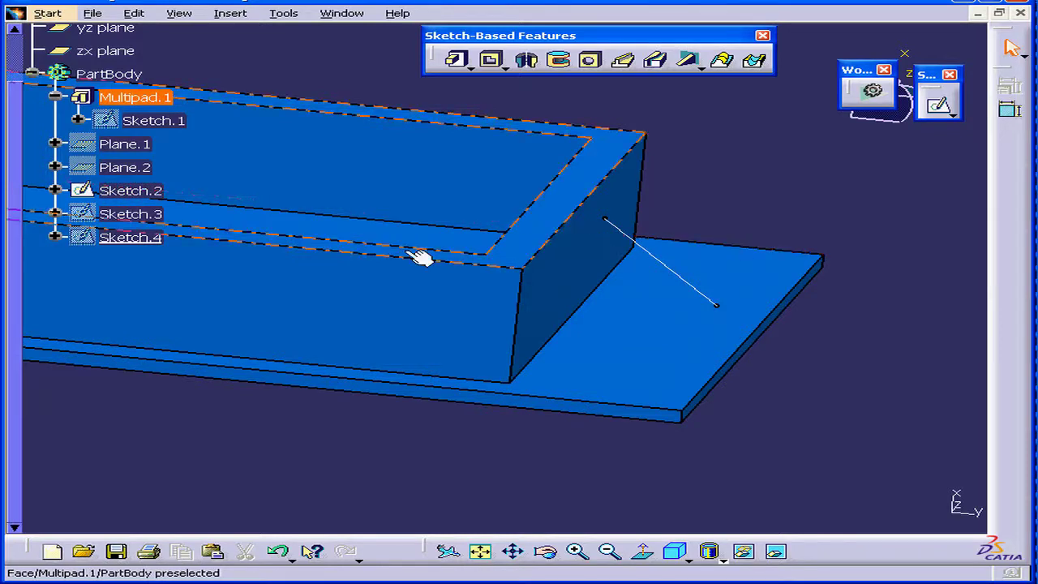
- Inspect the parents and children of Sketch.2 to find its support plane
{"action": "right_click", "coordinate": [114, 193]}
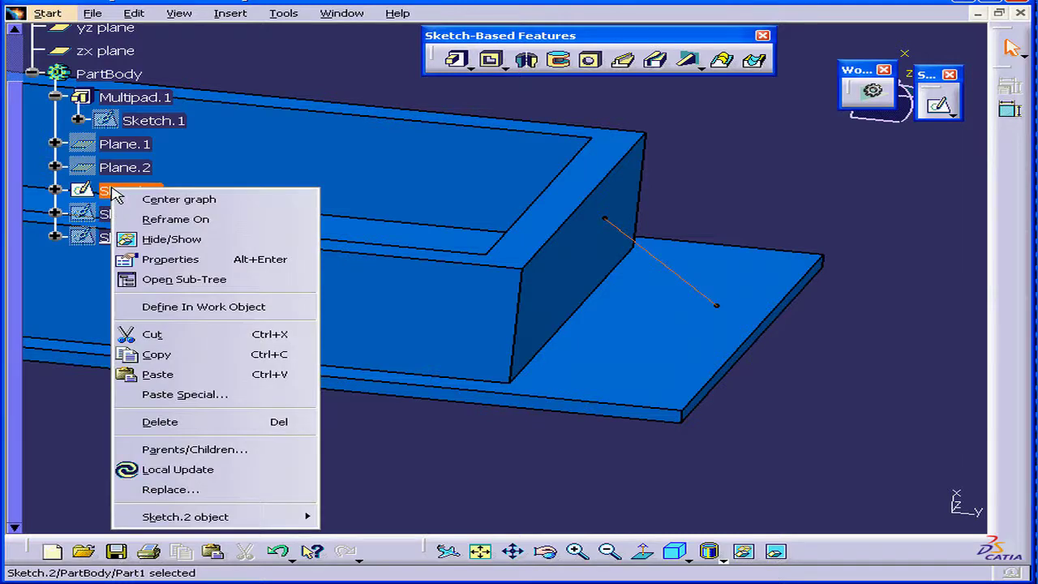
{"action": "left_click", "coordinate": [229, 455]}
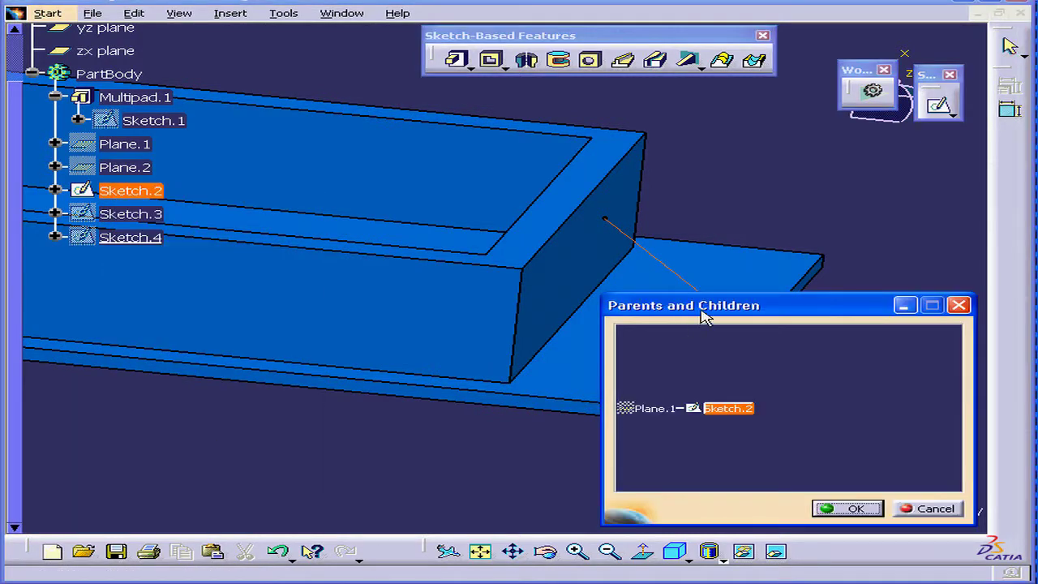
{"action": "left_click_drag", "start_coordinate": [704, 316], "coordinate": [668, 290]}
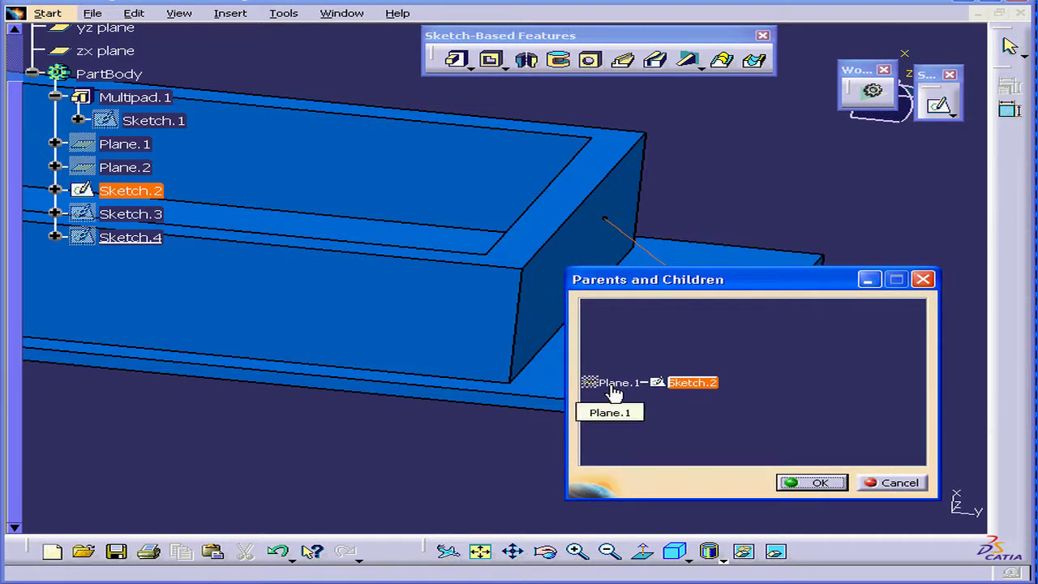
{"action": "left_click", "coordinate": [910, 482]}
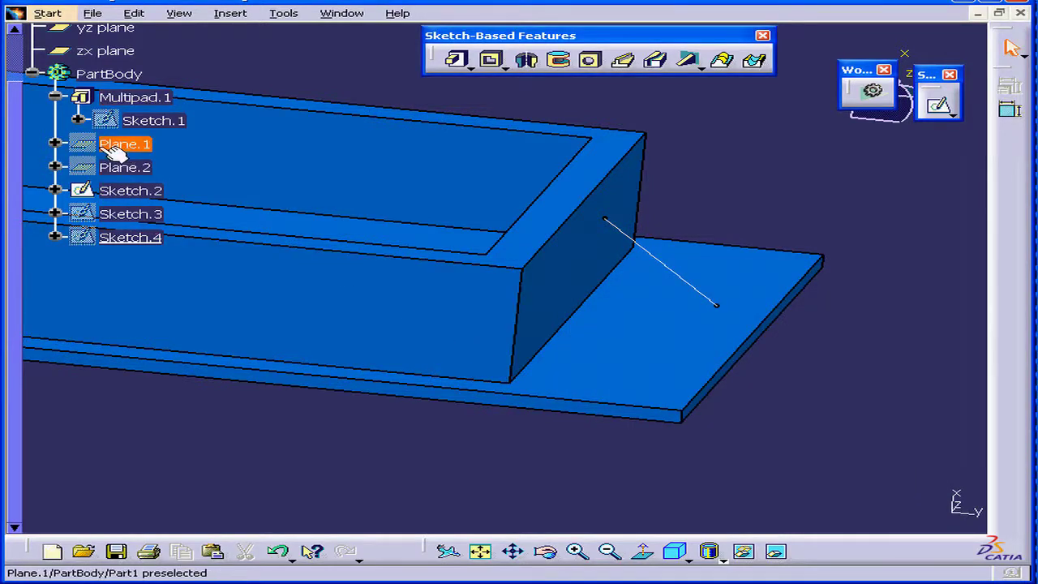
- Show the hidden Plane.1 in the model
{"action": "right_click", "coordinate": [99, 146]}
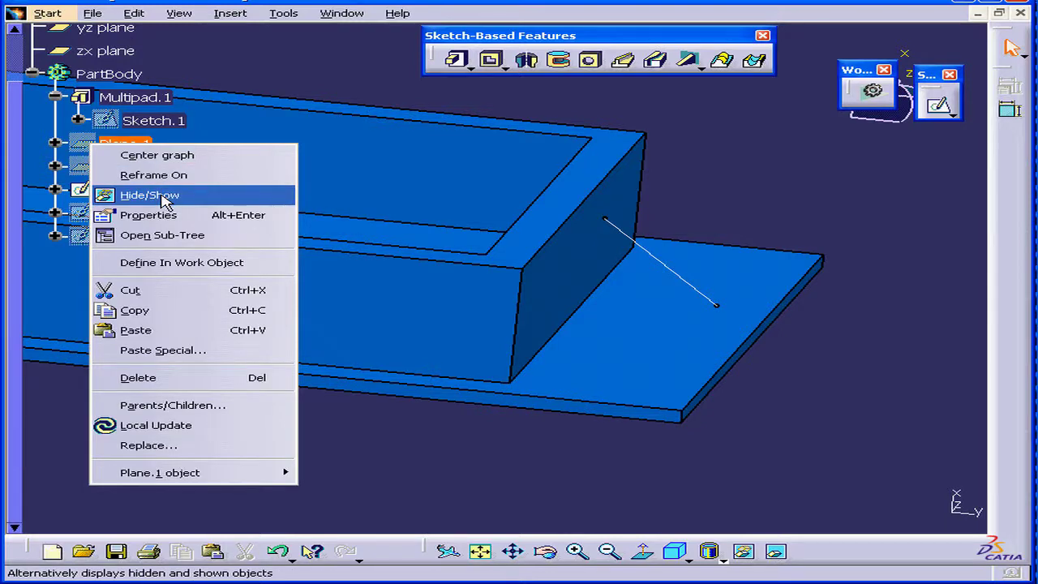
{"action": "left_click", "coordinate": [162, 196]}
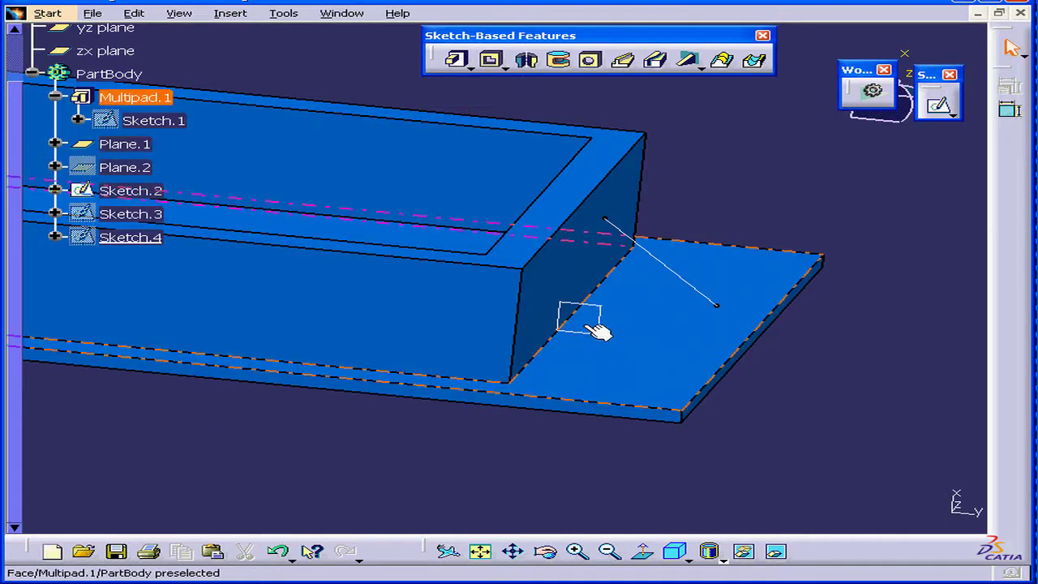
{"action": "middle_click_drag", "start_coordinate": [655, 292], "coordinate": [535, 304]}
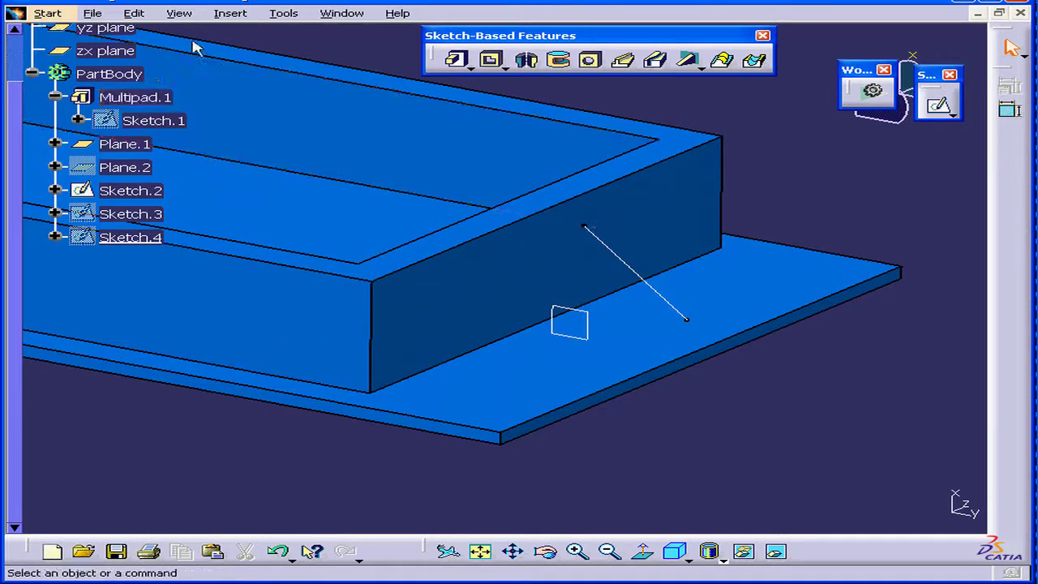
- Display the Reference Elements (Extended) tool set
{"action": "left_click", "coordinate": [179, 14]}
{"action": "mouse_move", "coordinate": [193, 39]}
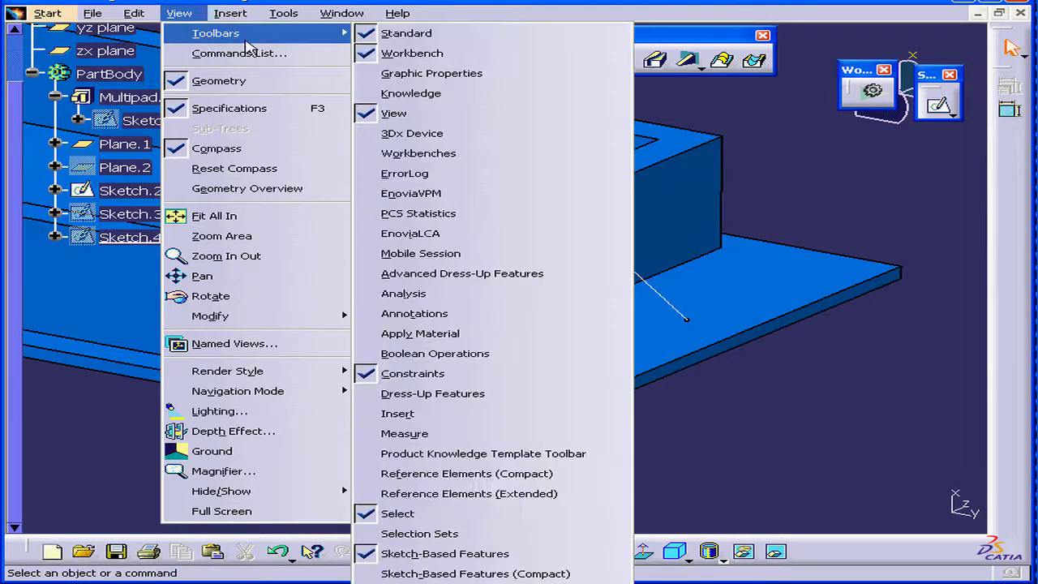
{"action": "left_click", "coordinate": [520, 493]}
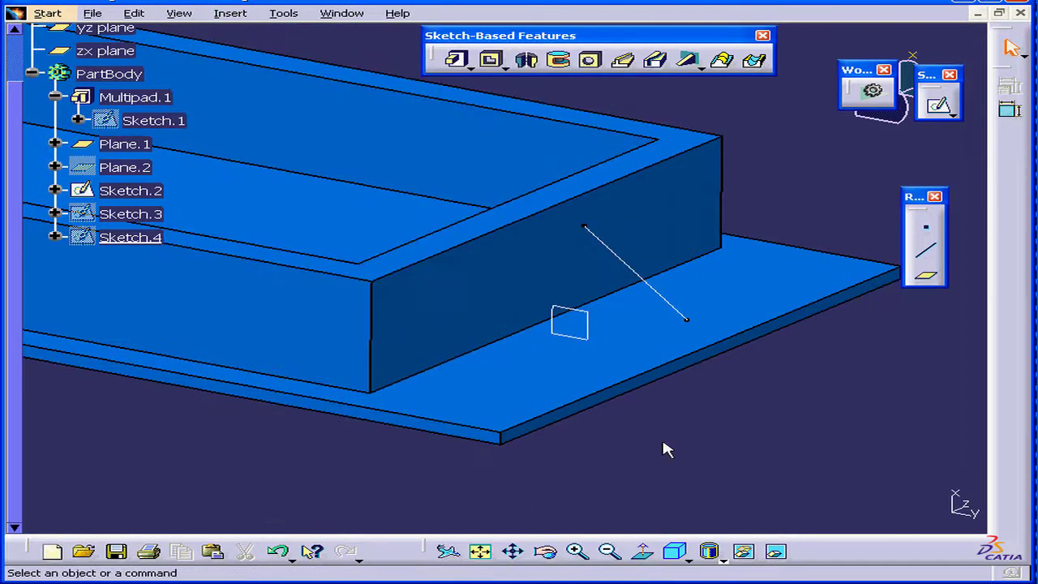
{"action": "left_click", "coordinate": [927, 279]}
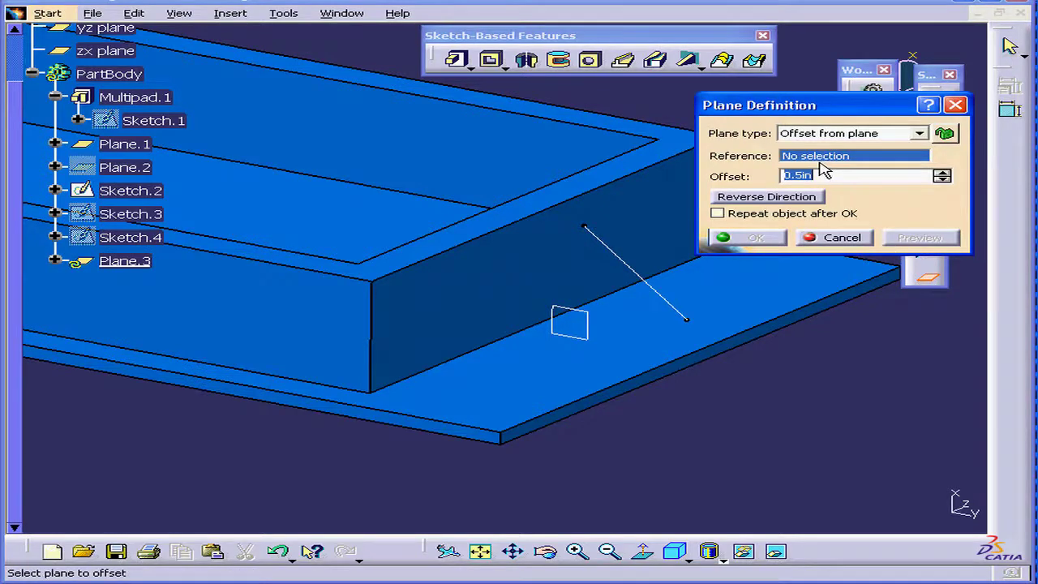
{"action": "left_click", "coordinate": [294, 319]}
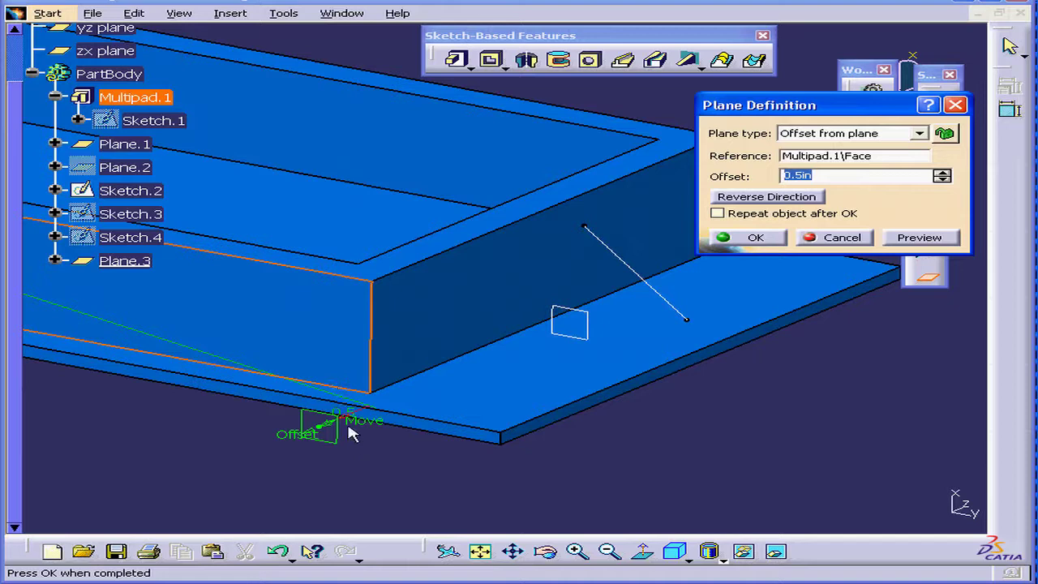
{"action": "left_click_drag", "start_coordinate": [350, 434], "coordinate": [533, 350]}
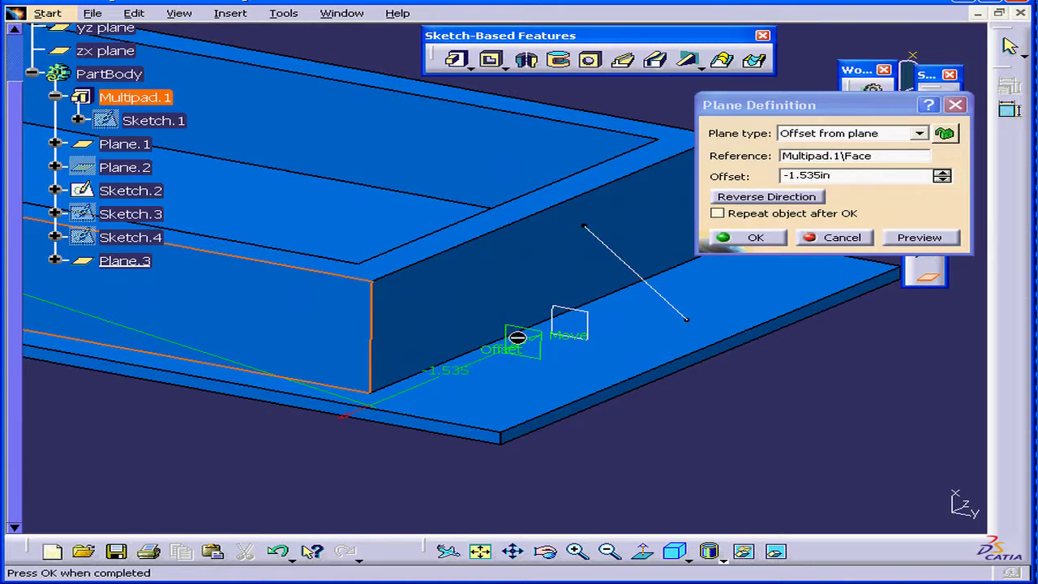
{"action": "left_click", "coordinate": [842, 238]}
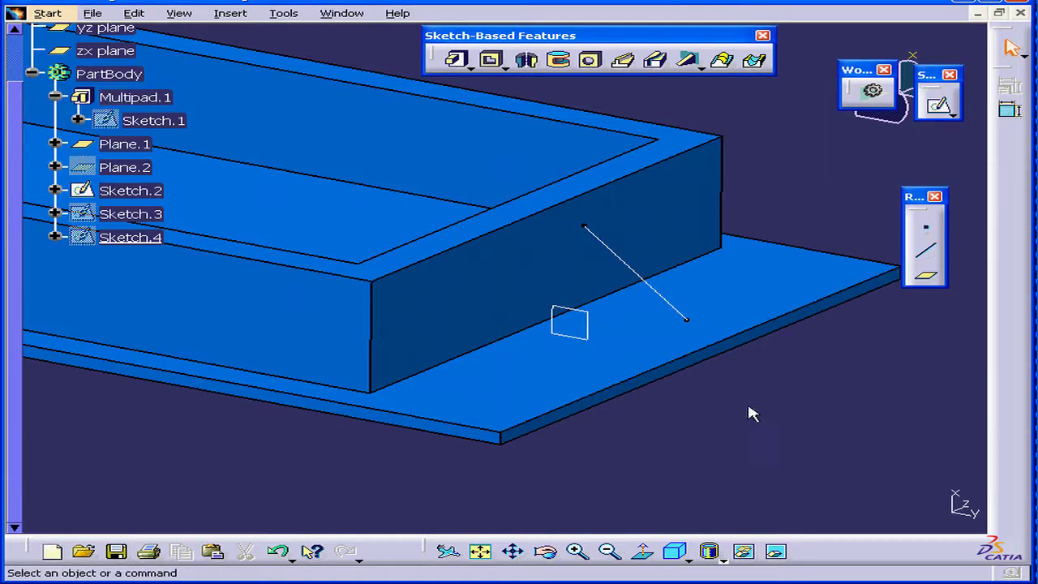
- Open Sketch.2 to examine its angled line against the wall and base plate, and exit without editing
{"action": "left_click", "coordinate": [105, 191]}
{"action": "double_click", "coordinate": [105, 192]}
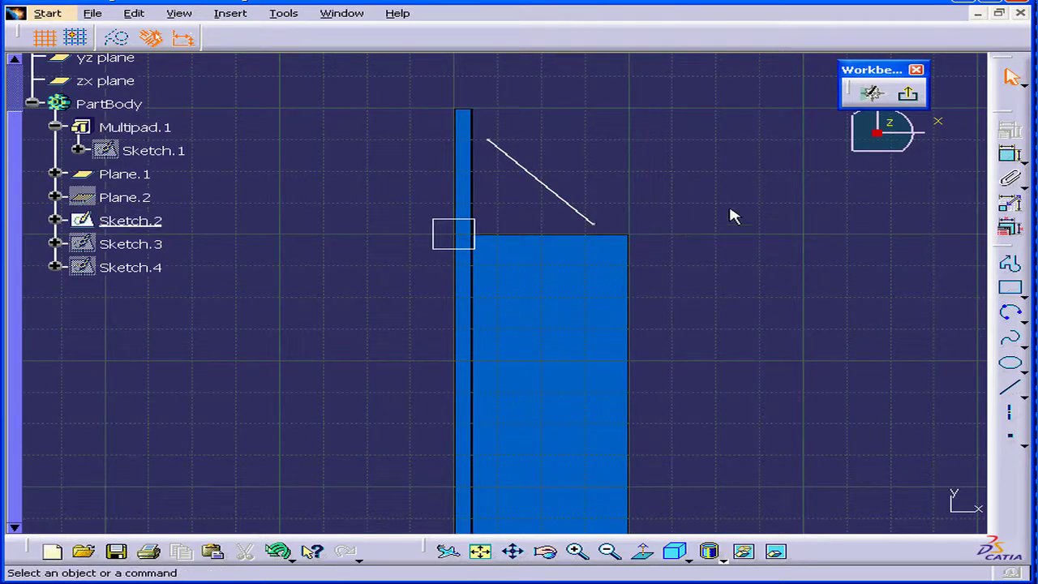
{"action": "left_click", "coordinate": [909, 95]}
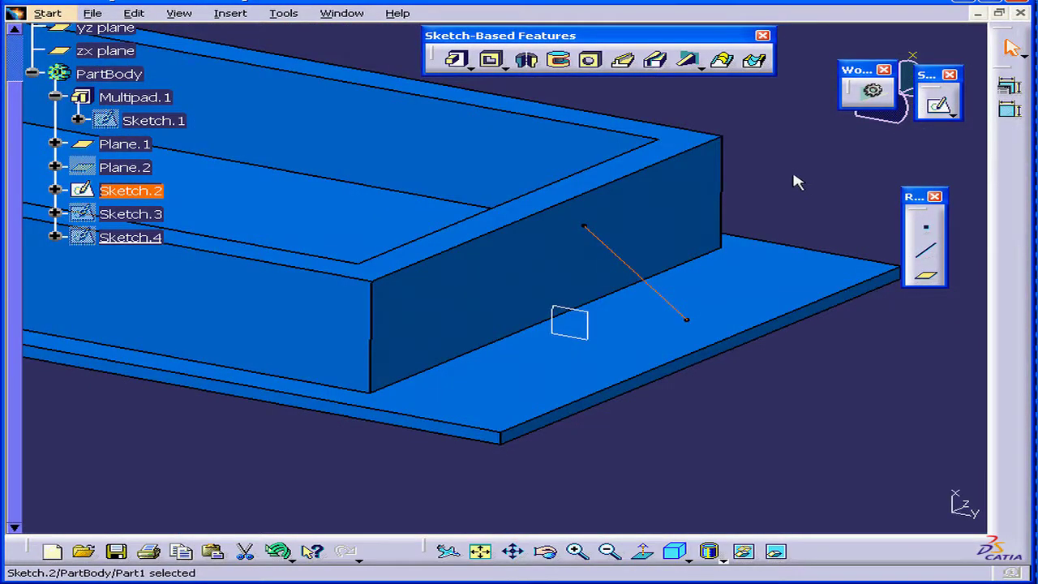
{"action": "left_click", "coordinate": [794, 178]}
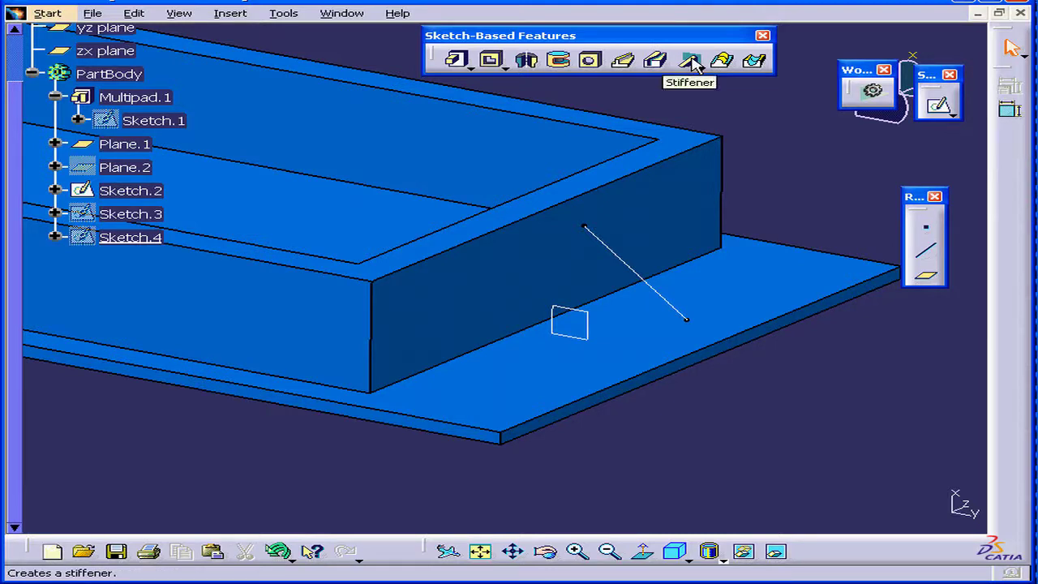
- Start a From Side stiffener using Sketch.2 as the profile and set its thickness to 0.1 in
{"action": "left_click", "coordinate": [692, 62]}
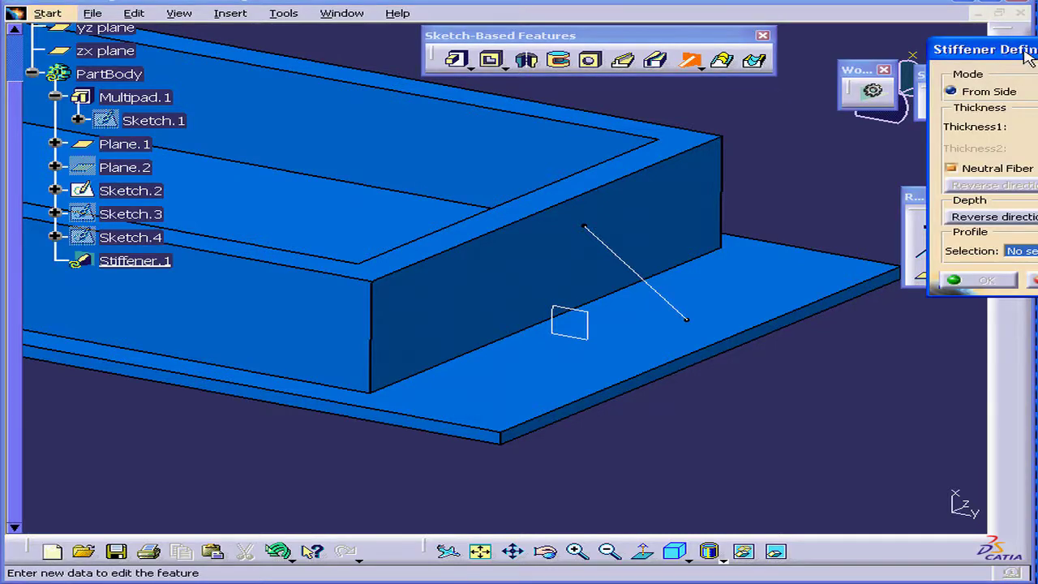
{"action": "left_click_drag", "start_coordinate": [1028, 54], "coordinate": [819, 47]}
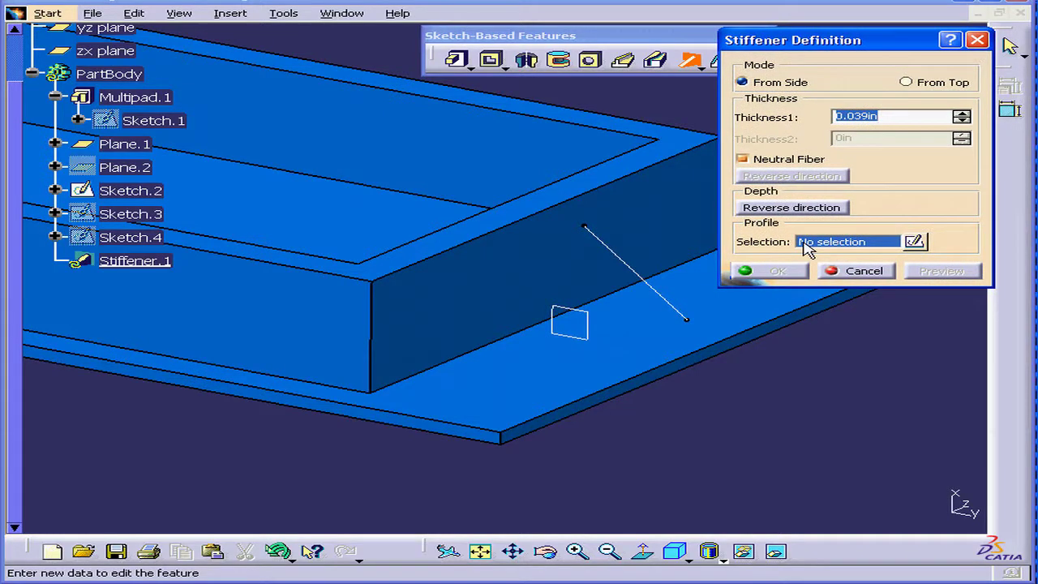
{"action": "left_click", "coordinate": [99, 191]}
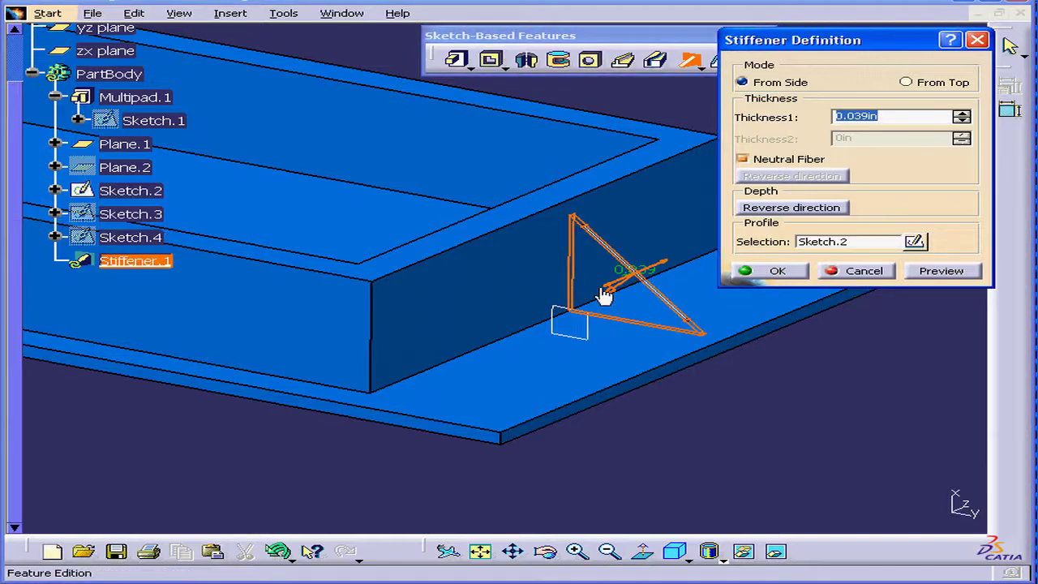
{"action": "middle_click_drag", "start_coordinate": [625, 298], "coordinate": [641, 252]}
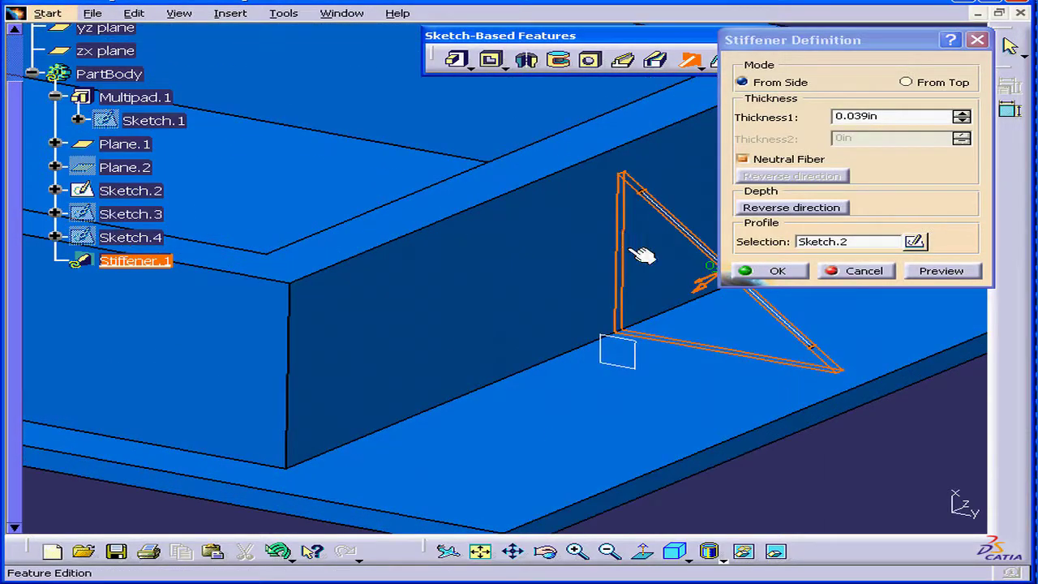
{"action": "middle_click_drag", "start_coordinate": [648, 313], "coordinate": [478, 320]}
{"action": "left_click_drag", "start_coordinate": [892, 116], "coordinate": [808, 114]}
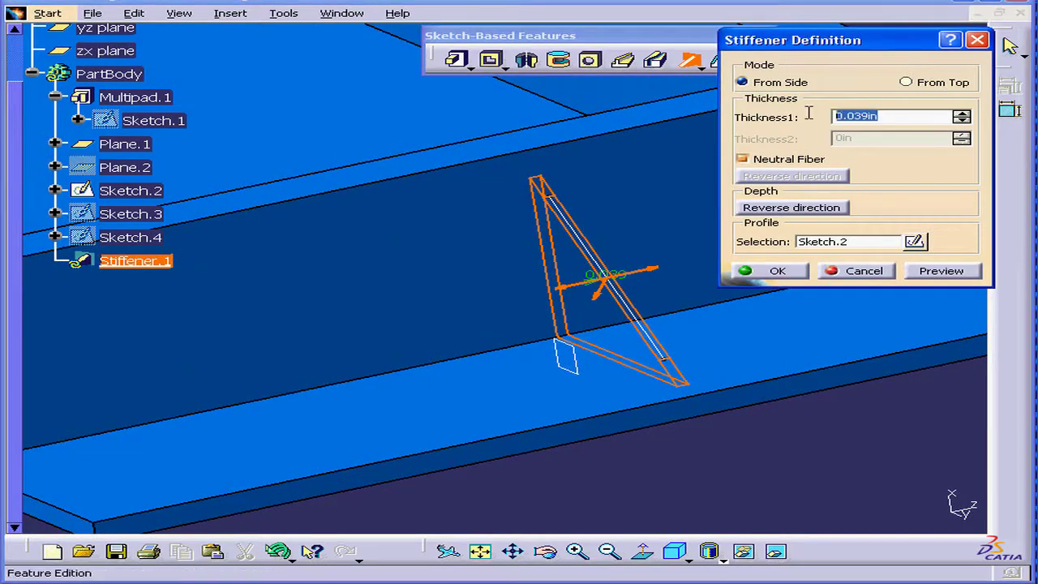
{"action": "type", "text": ".1"}
{"action": "key", "text": "Tab"}
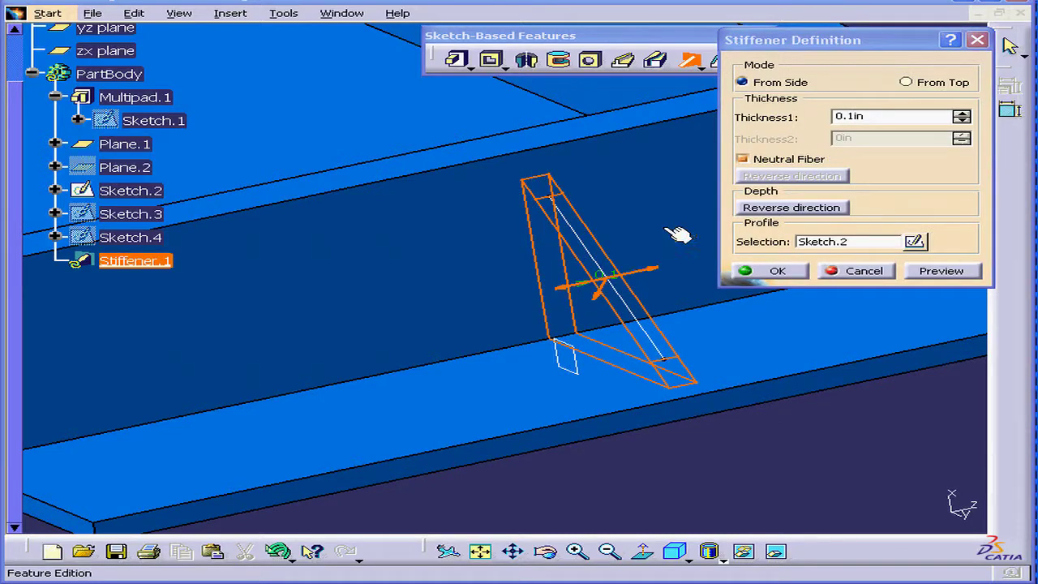
- Compare the stiffener with Neutral Fiber off and back on, and create it with Neutral Fiber on
{"action": "left_click", "coordinate": [743, 160]}
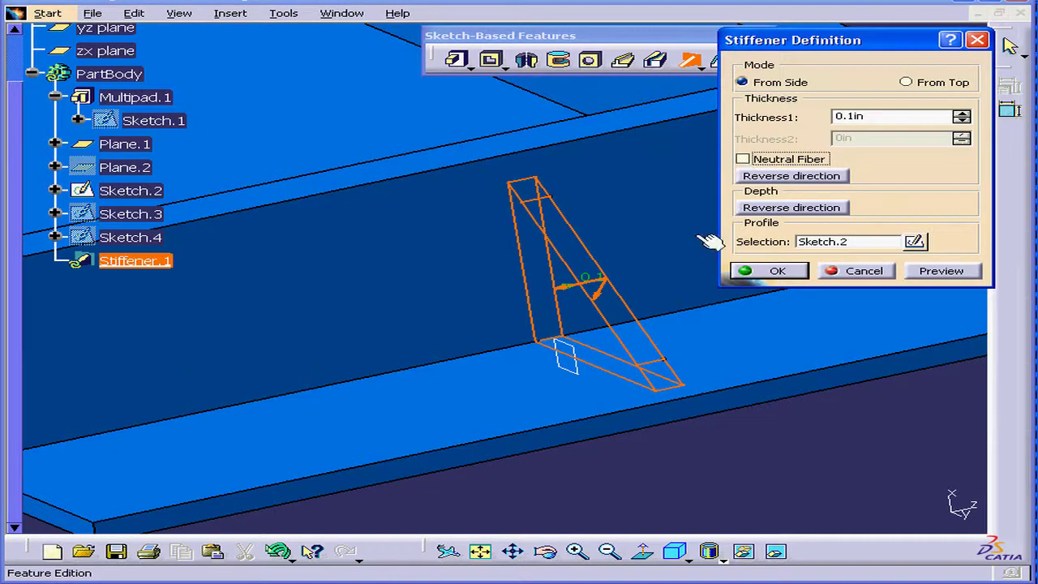
{"action": "left_click", "coordinate": [561, 290]}
{"action": "left_click", "coordinate": [654, 273]}
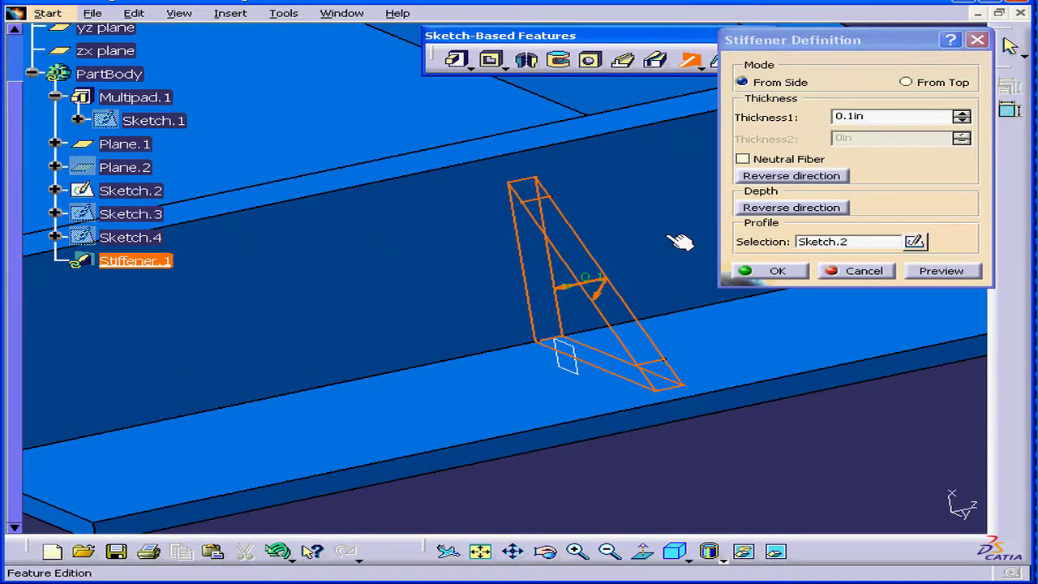
{"action": "left_click", "coordinate": [744, 161]}
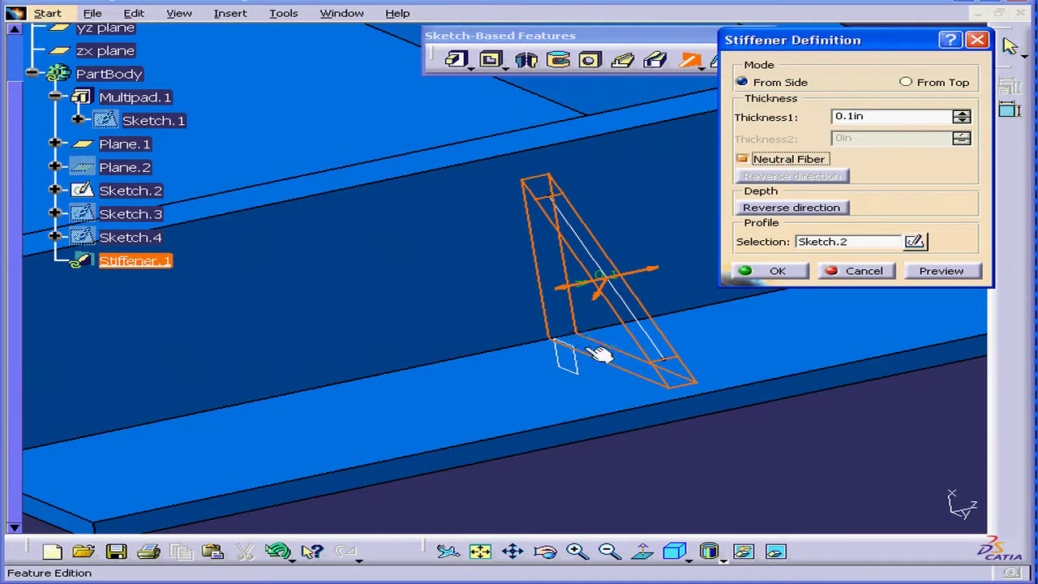
{"action": "left_click", "coordinate": [944, 275]}
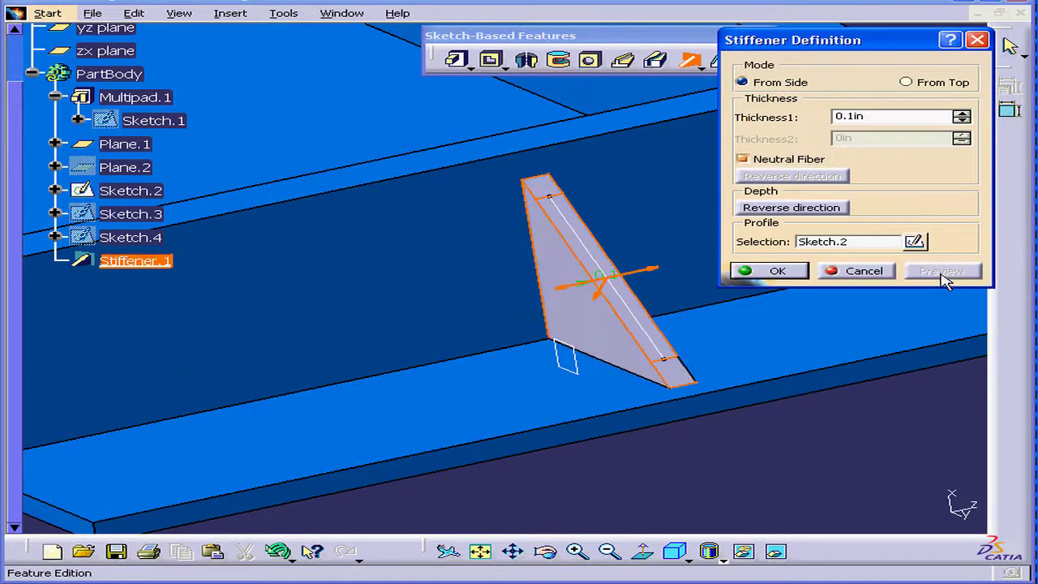
{"action": "left_click", "coordinate": [804, 274]}
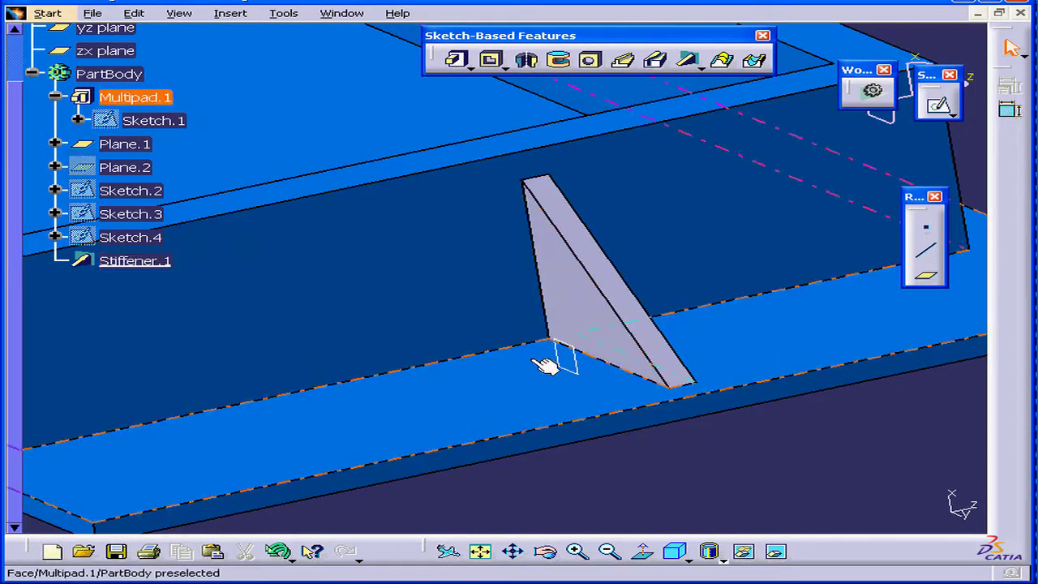
- Delete the stiffener while keeping its profile sketch
{"action": "right_click", "coordinate": [110, 262]}
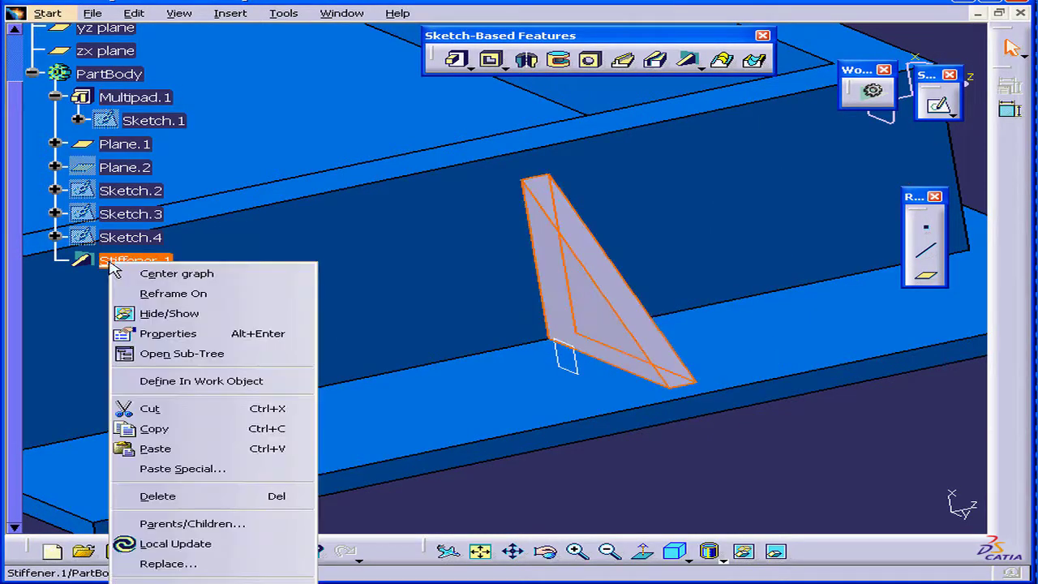
{"action": "left_click", "coordinate": [195, 494]}
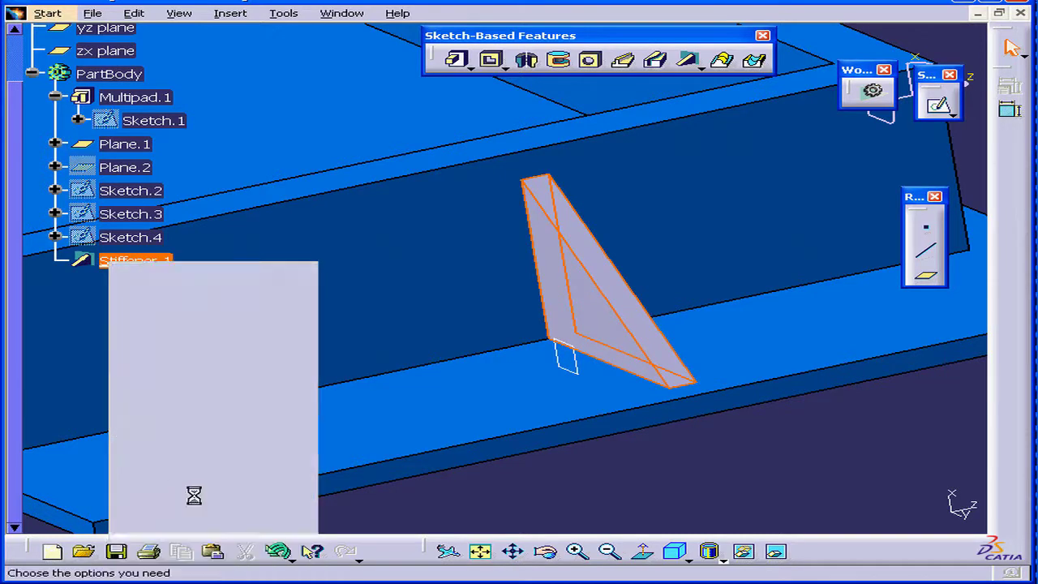
{"action": "left_click", "coordinate": [849, 510]}
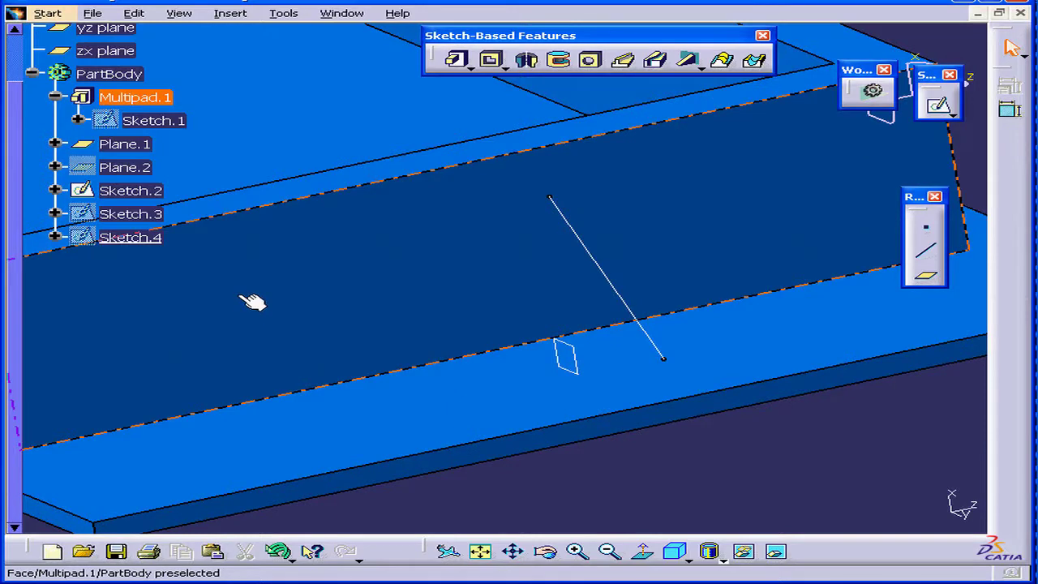
- Edit Sketch.2 by extending both ends of the angled line beyond the wall and the base plate, and exit the sketch
{"action": "double_click", "coordinate": [91, 191]}
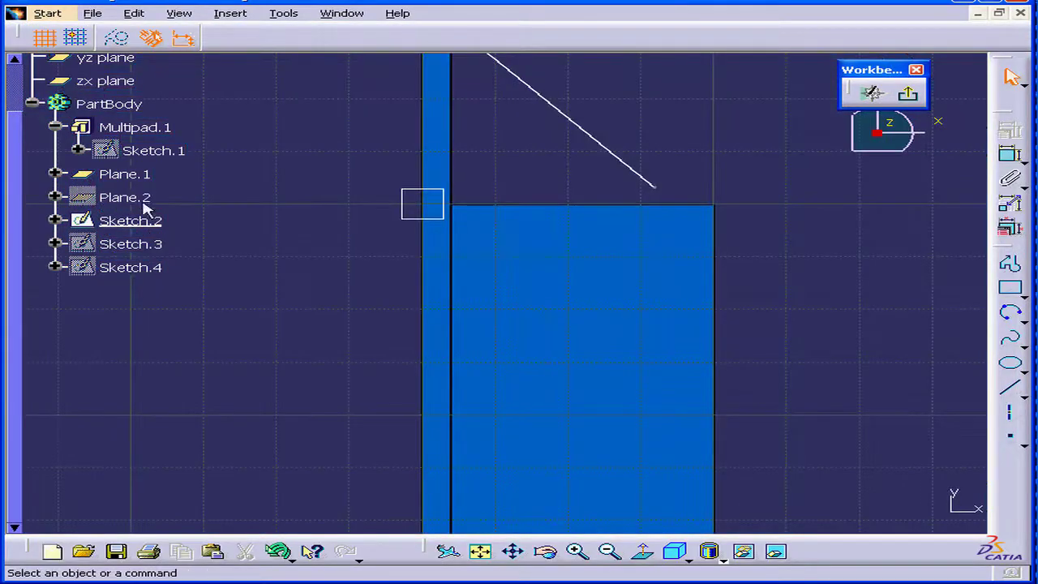
{"action": "middle_click_drag", "start_coordinate": [607, 181], "coordinate": [601, 284]}
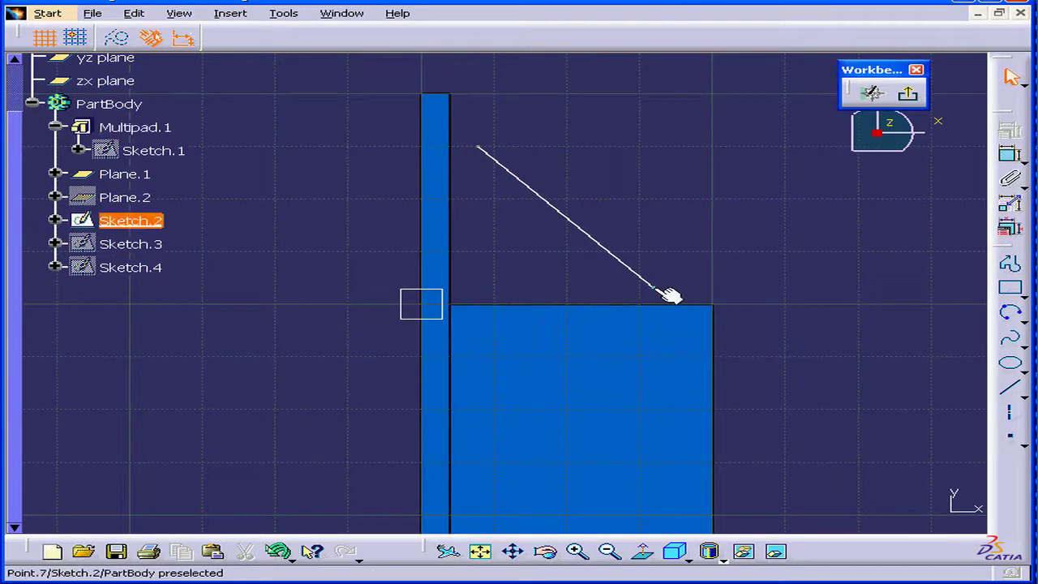
{"action": "mouse_move", "coordinate": [664, 292]}
{"action": "left_mouse_down"}
{"action": "mouse_move", "coordinate": [654, 288]}
{"action": "mouse_move", "coordinate": [750, 389]}
{"action": "left_mouse_up"}
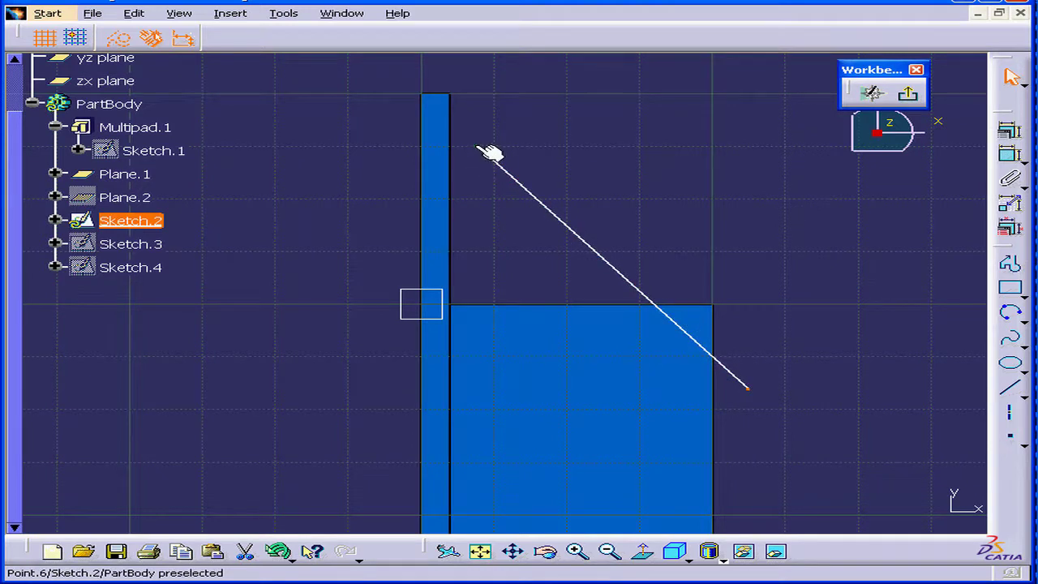
{"action": "mouse_move", "coordinate": [489, 153]}
{"action": "left_mouse_down"}
{"action": "mouse_move", "coordinate": [426, 137]}
{"action": "mouse_move", "coordinate": [359, 87]}
{"action": "left_mouse_up"}
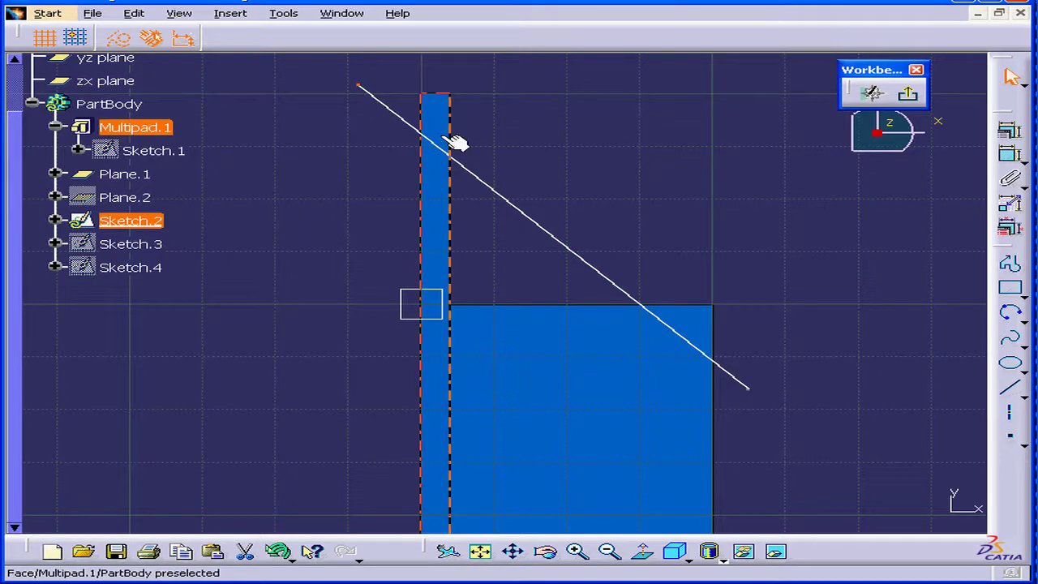
{"action": "left_click", "coordinate": [912, 97]}
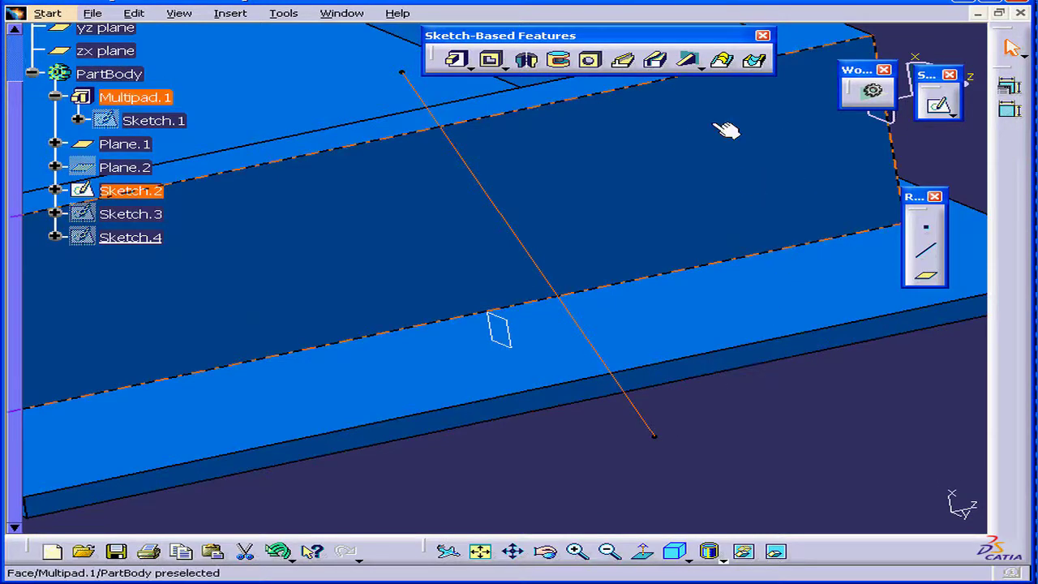
- Create a 0.1 in From Side stiffener from Sketch.2 with Neutral Fiber on, previewing it against the wall and base plate first
{"action": "left_click", "coordinate": [691, 61]}
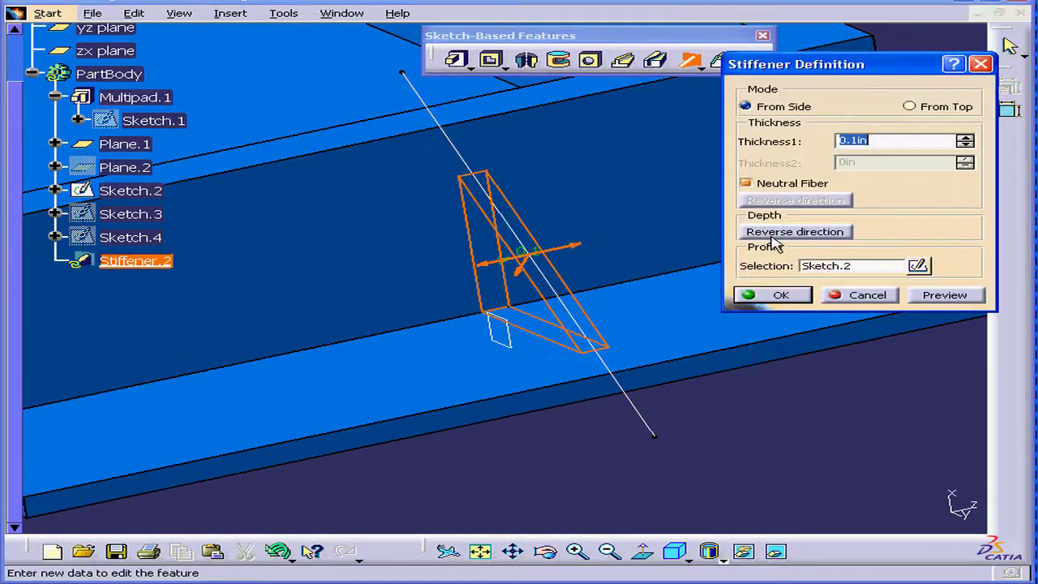
{"action": "left_click", "coordinate": [957, 296]}
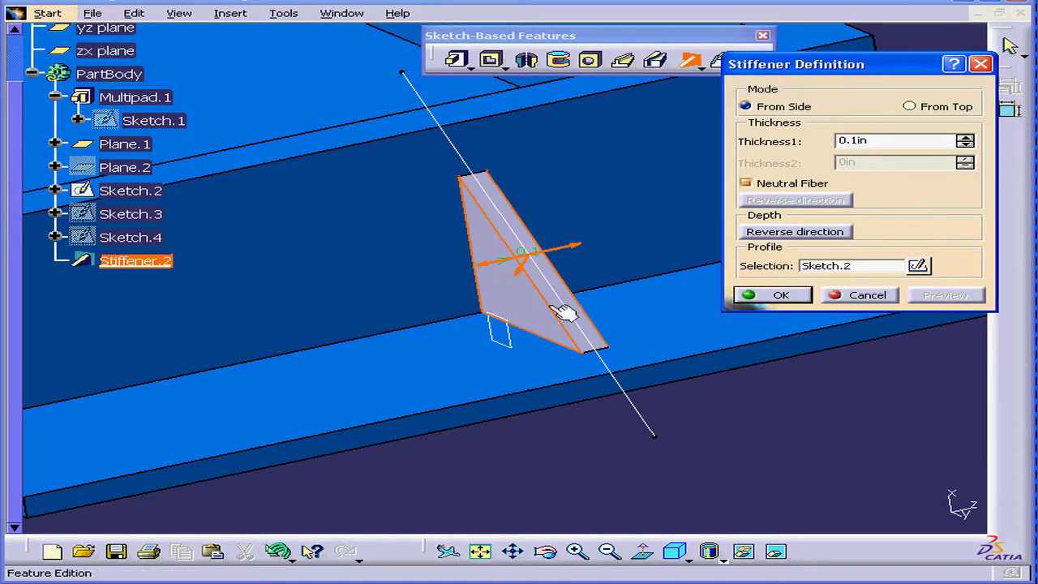
{"action": "middle_click_drag", "start_coordinate": [424, 364], "coordinate": [544, 388]}
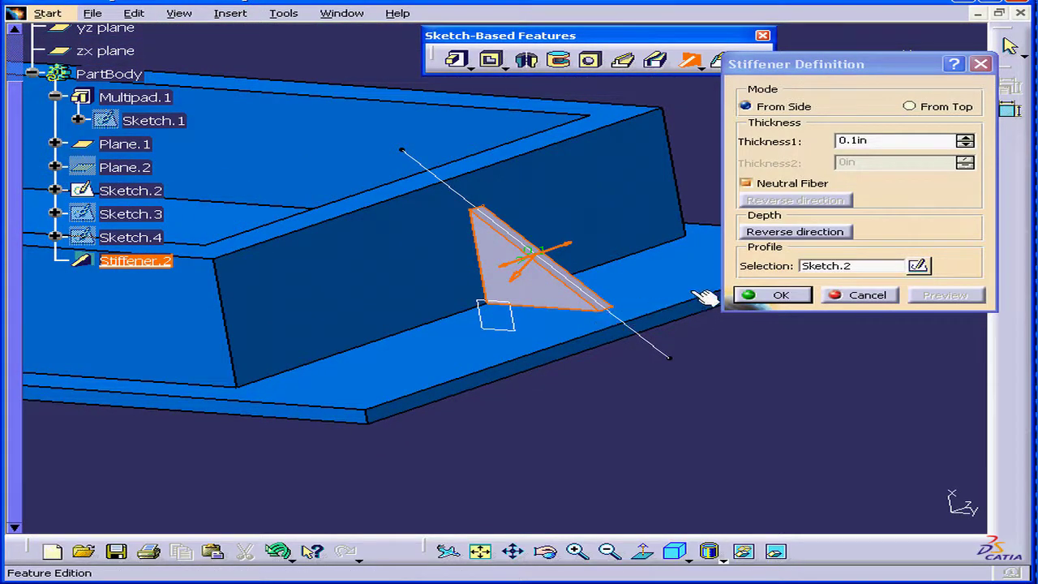
{"action": "left_click", "coordinate": [798, 296]}
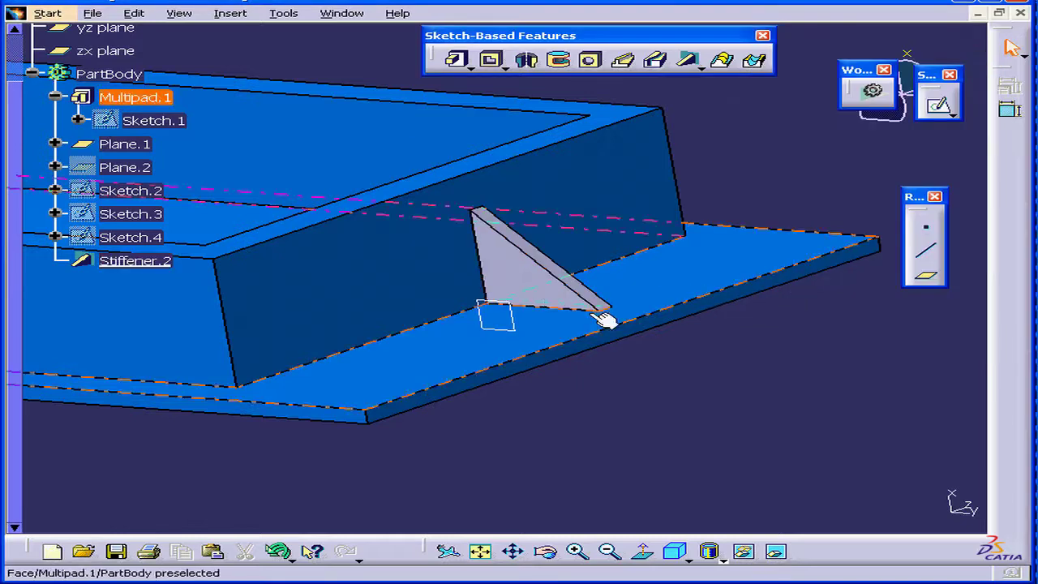
- Delete the stiffener between the wall and base plate without deleting its exclusive parents
{"action": "left_click", "coordinate": [136, 264]}
{"action": "right_click", "coordinate": [134, 262]}
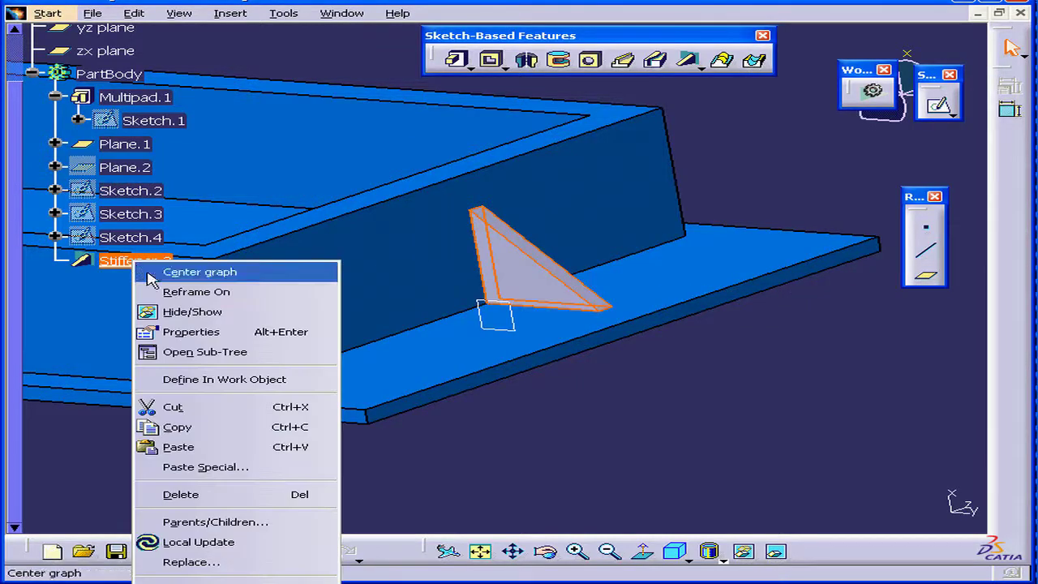
{"action": "left_click", "coordinate": [186, 496]}
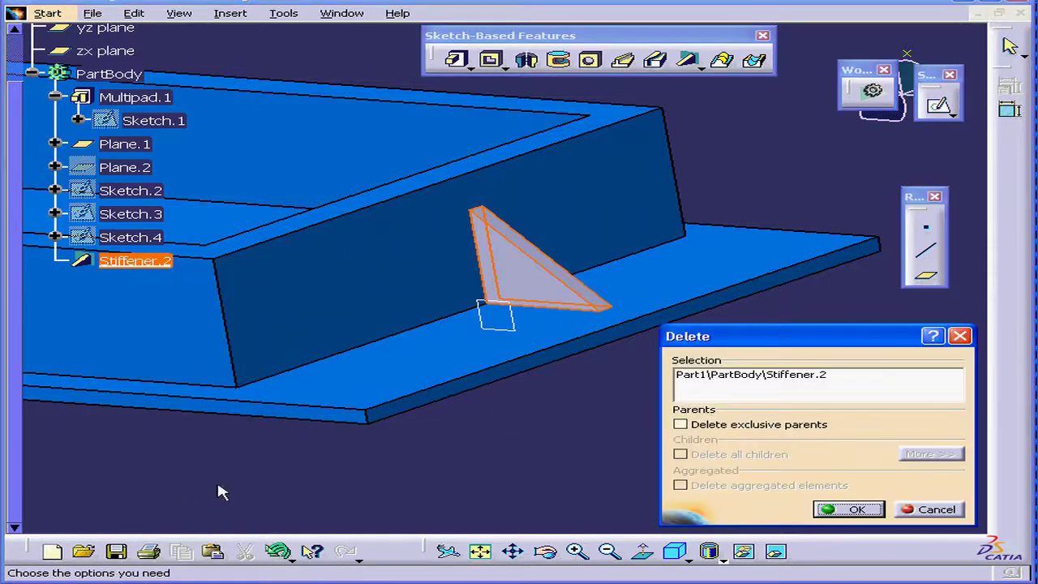
{"action": "left_click", "coordinate": [861, 509]}
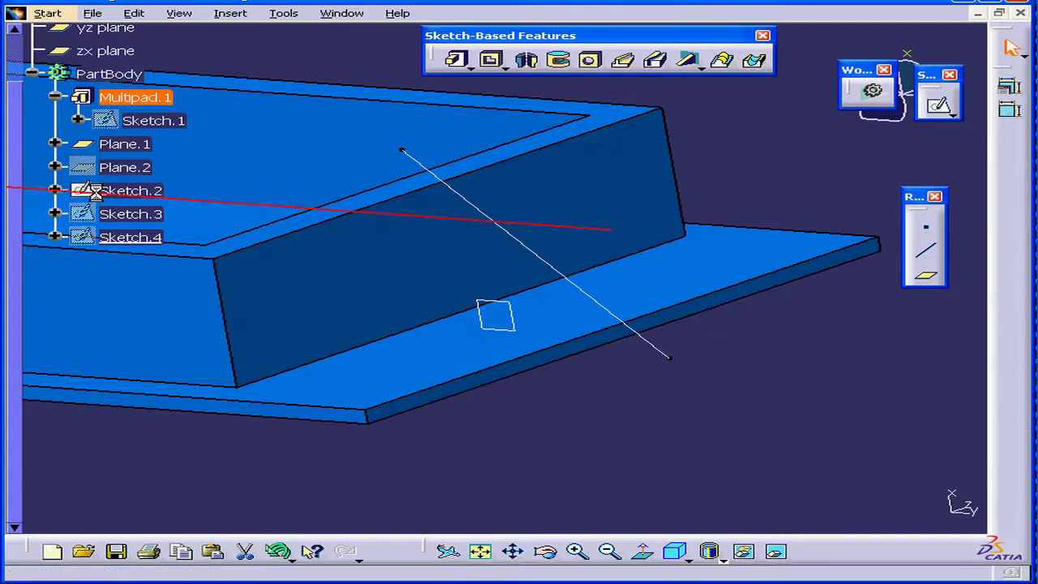
- Edit Sketch.2 by shortening the angled line so both ends float clear of the wall and base plate, and exit the sketch
{"action": "double_click", "coordinate": [114, 198]}
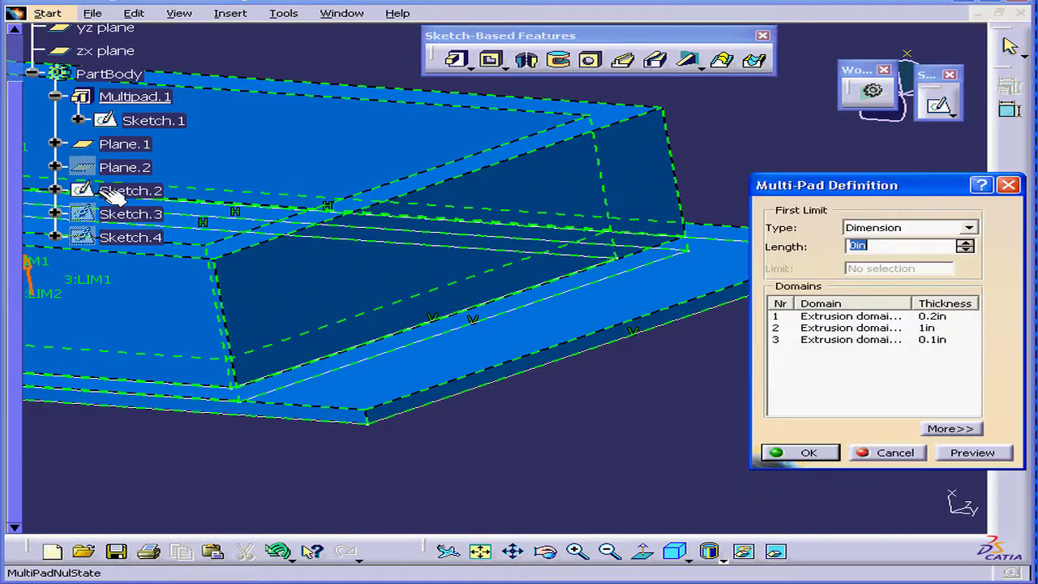
{"action": "left_click", "coordinate": [911, 452]}
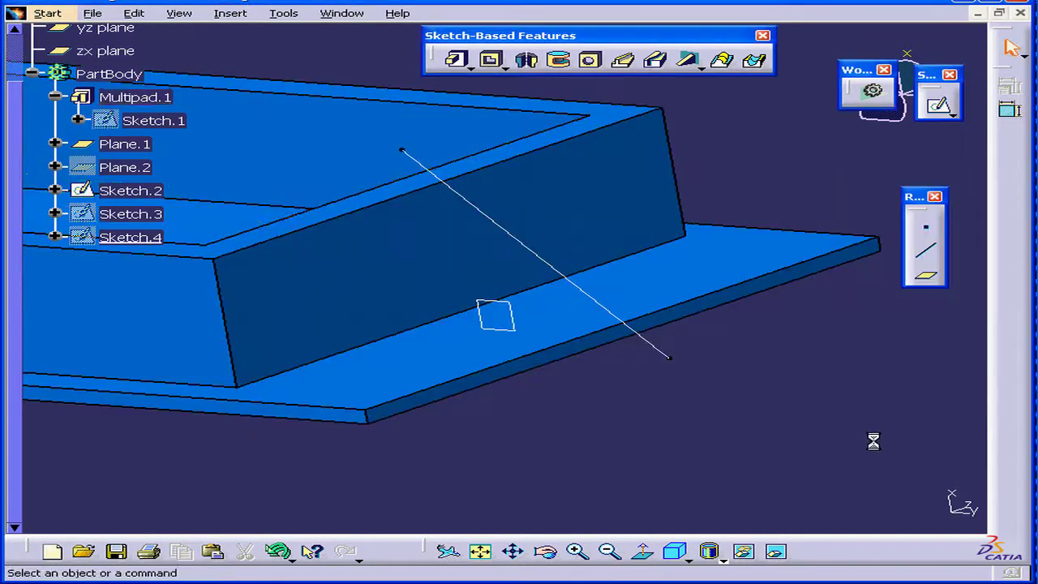
{"action": "double_click", "coordinate": [130, 192]}
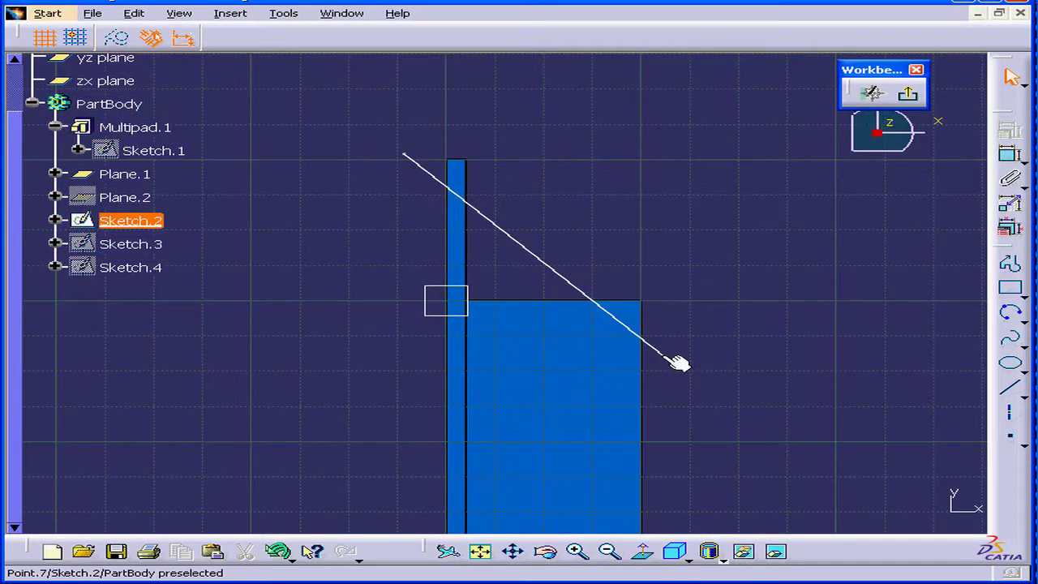
{"action": "mouse_move", "coordinate": [676, 363]}
{"action": "left_mouse_down"}
{"action": "mouse_move", "coordinate": [663, 355]}
{"action": "mouse_move", "coordinate": [673, 270]}
{"action": "mouse_move", "coordinate": [669, 285]}
{"action": "left_mouse_up"}
{"action": "left_click", "coordinate": [669, 283]}
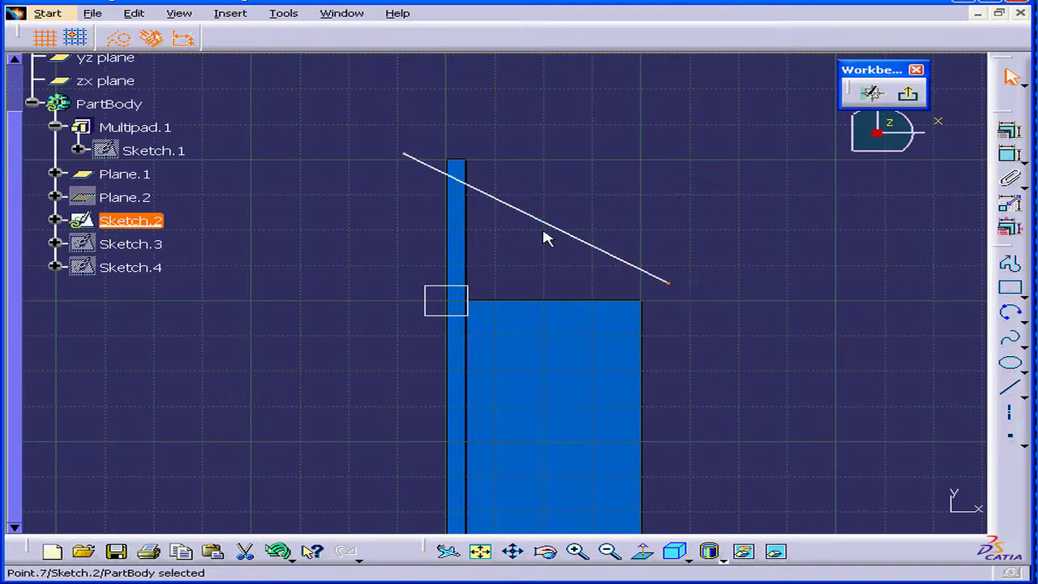
{"action": "left_click_drag", "start_coordinate": [405, 155], "coordinate": [484, 193]}
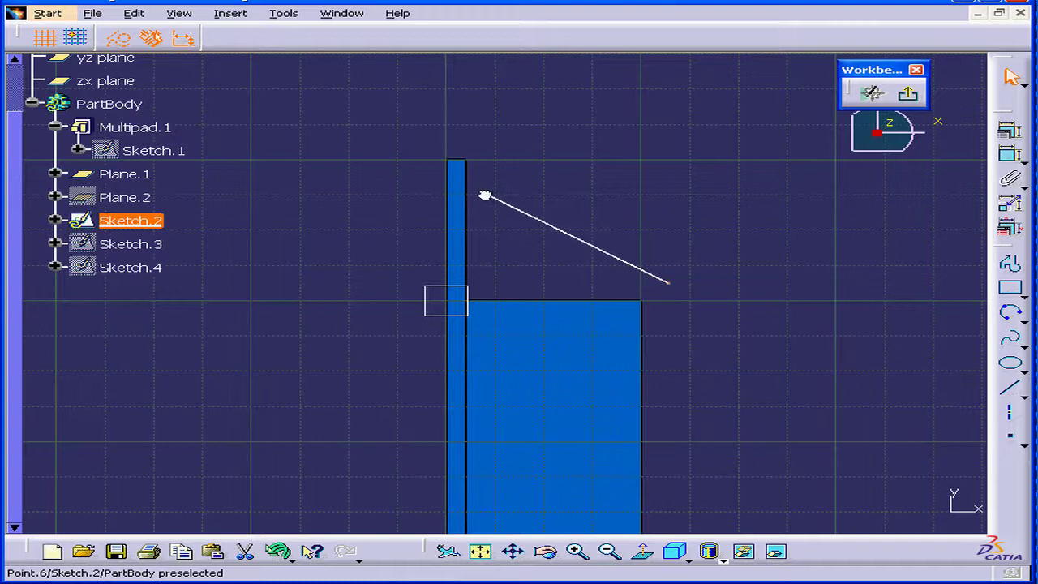
{"action": "left_click_drag", "start_coordinate": [669, 283], "coordinate": [621, 256]}
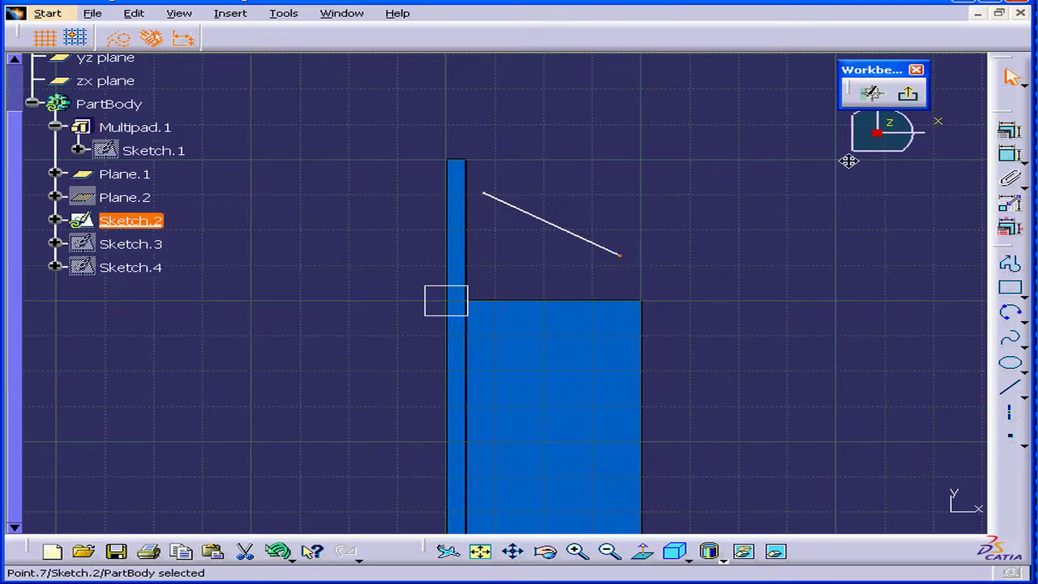
{"action": "left_click", "coordinate": [908, 95]}
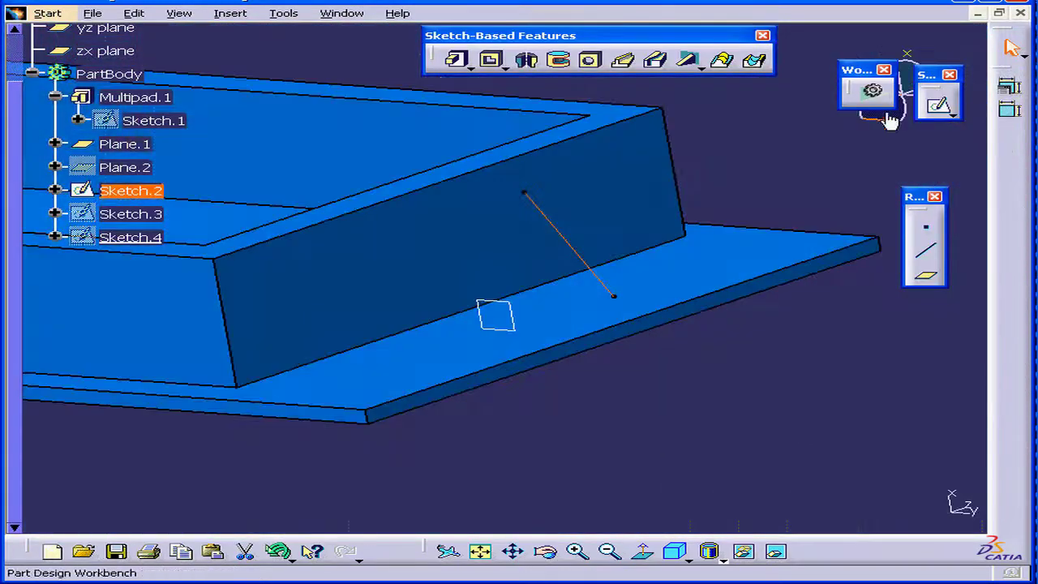
{"action": "left_click", "coordinate": [786, 166]}
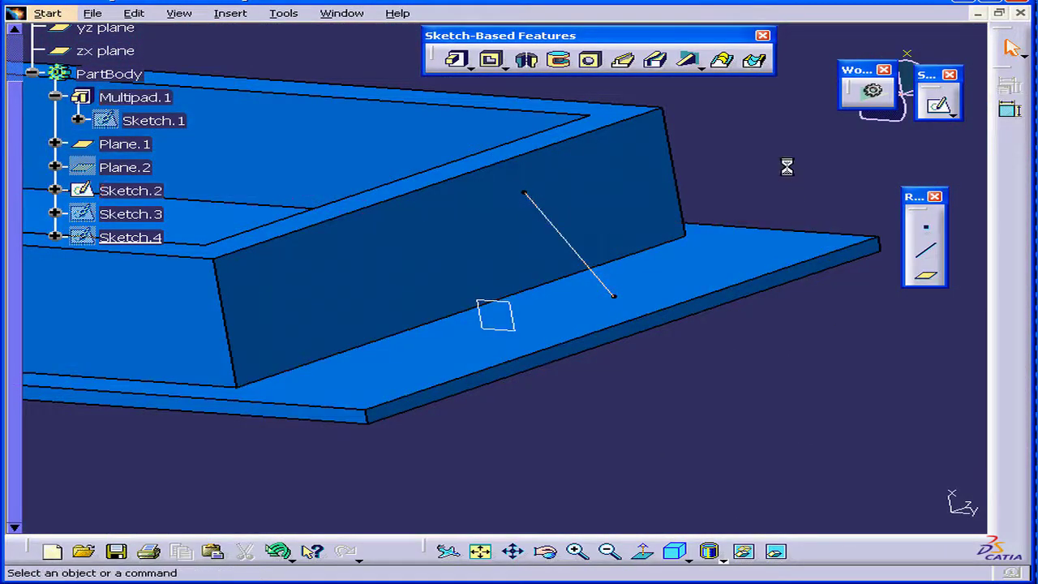
- Try to build a 0.1 in From Side stiffener from the floating line in Sketch.2, and cancel the definition
{"action": "left_click", "coordinate": [691, 62]}
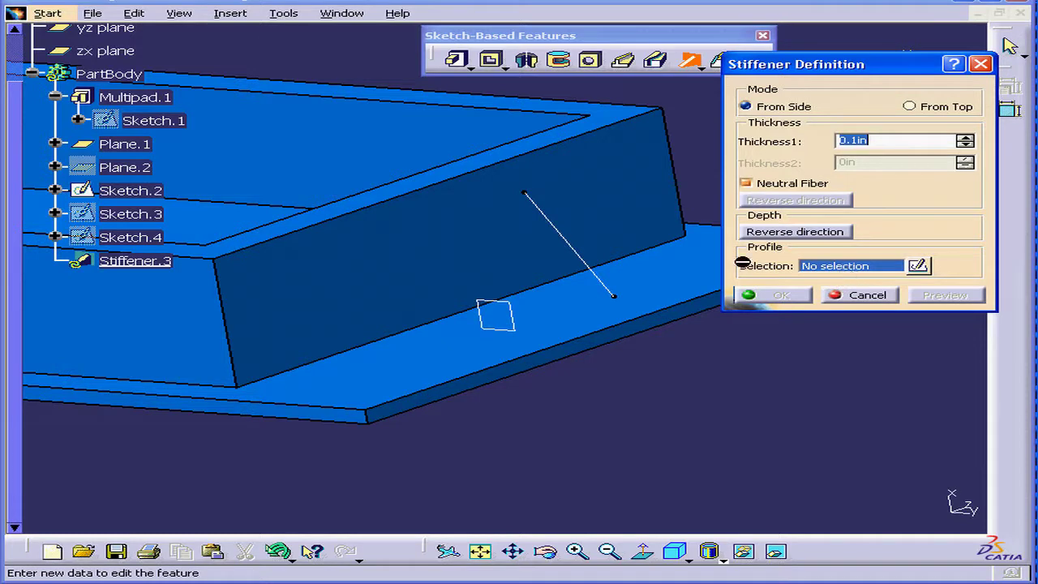
{"action": "left_click", "coordinate": [589, 255]}
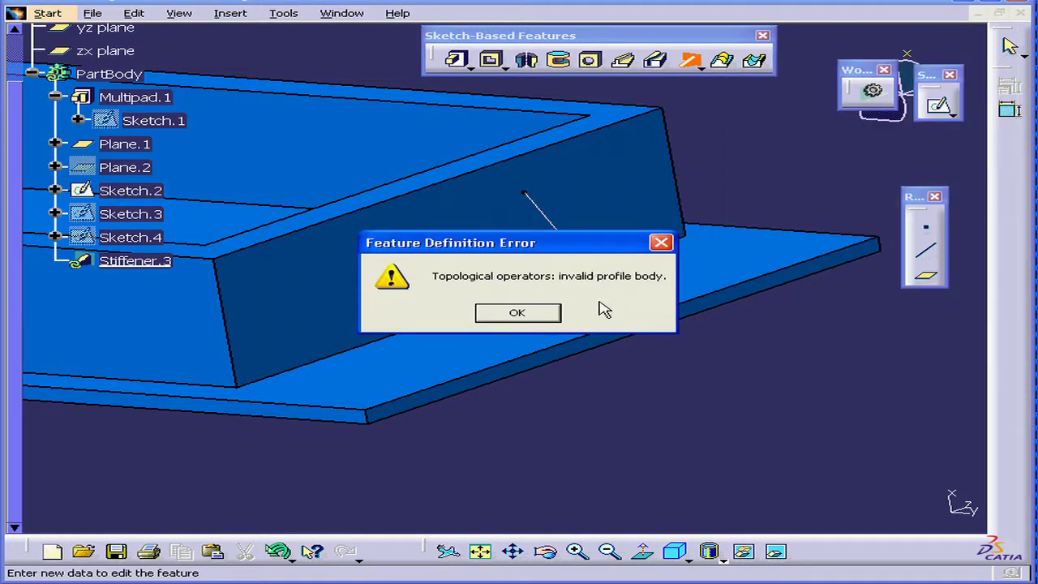
{"action": "left_click", "coordinate": [544, 316]}
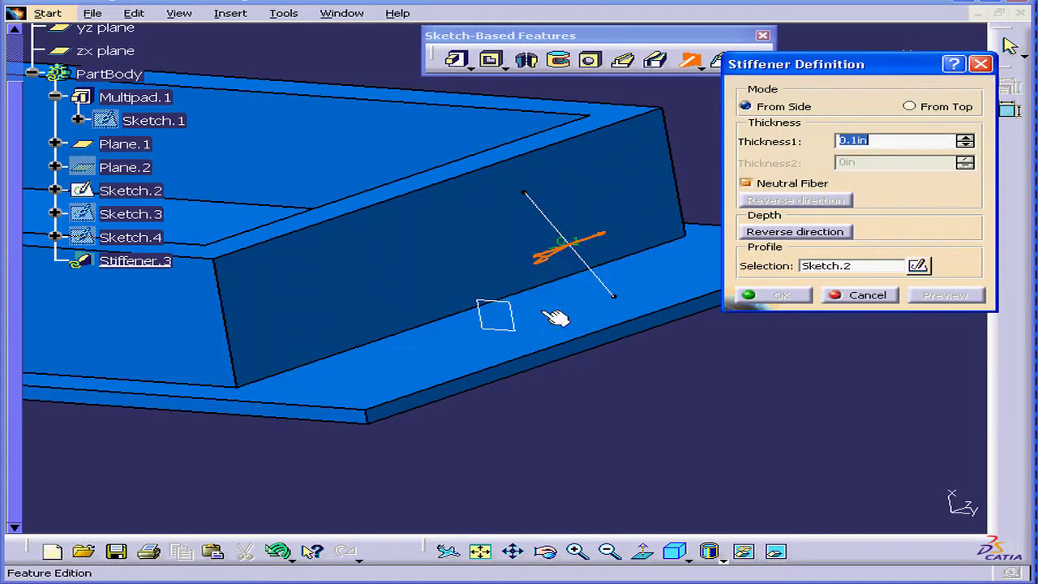
{"action": "left_click", "coordinate": [866, 295]}
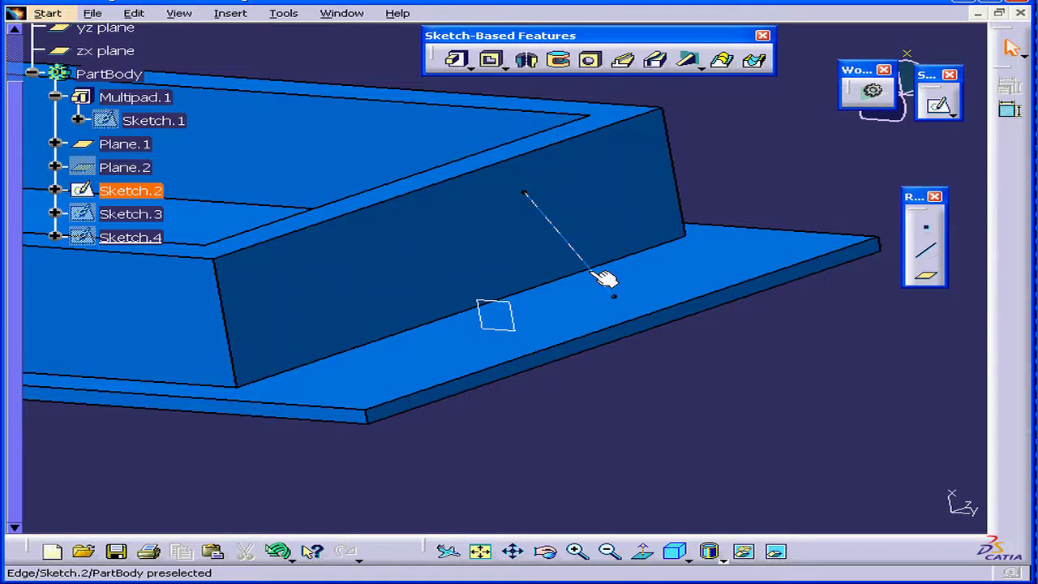
- Hide Plane.1 and Sketch.2, and show the curved profile Sketch.3 inside the walled pocket
{"action": "left_click", "coordinate": [935, 197]}
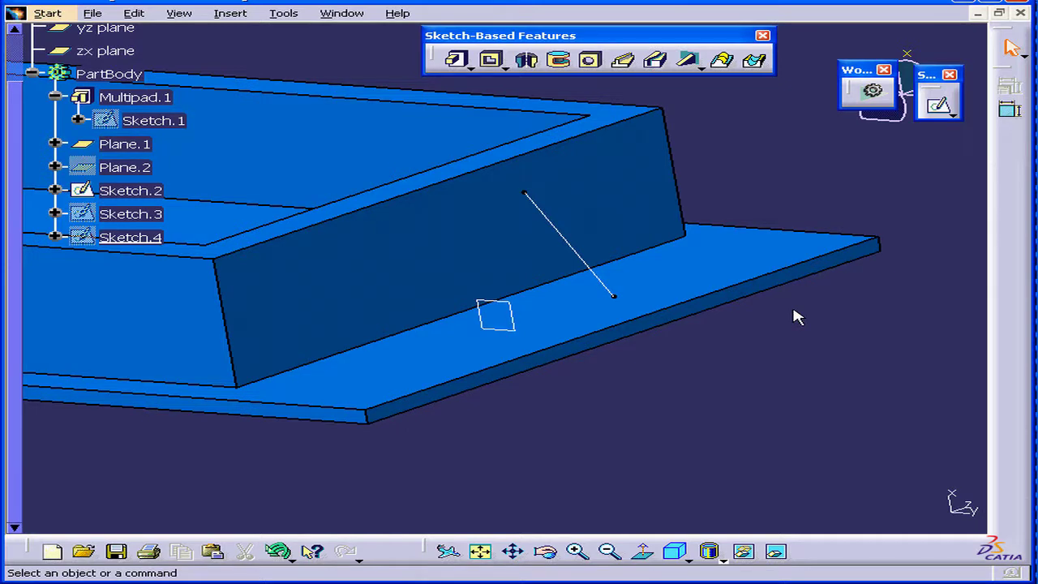
{"action": "middle_click_drag", "start_coordinate": [427, 194], "coordinate": [503, 324]}
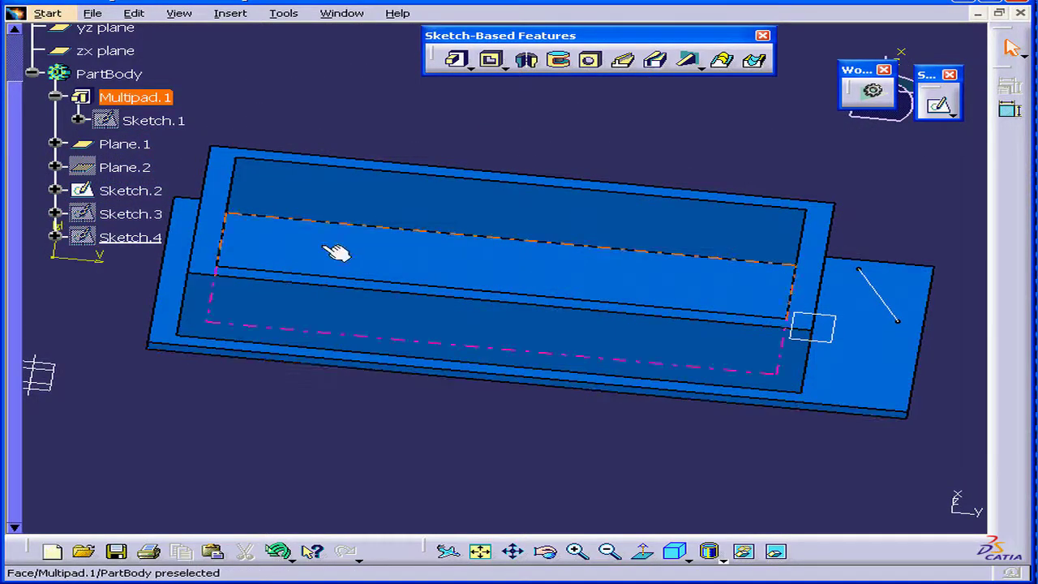
{"action": "right_click", "coordinate": [123, 145]}
{"action": "left_click", "coordinate": [191, 202]}
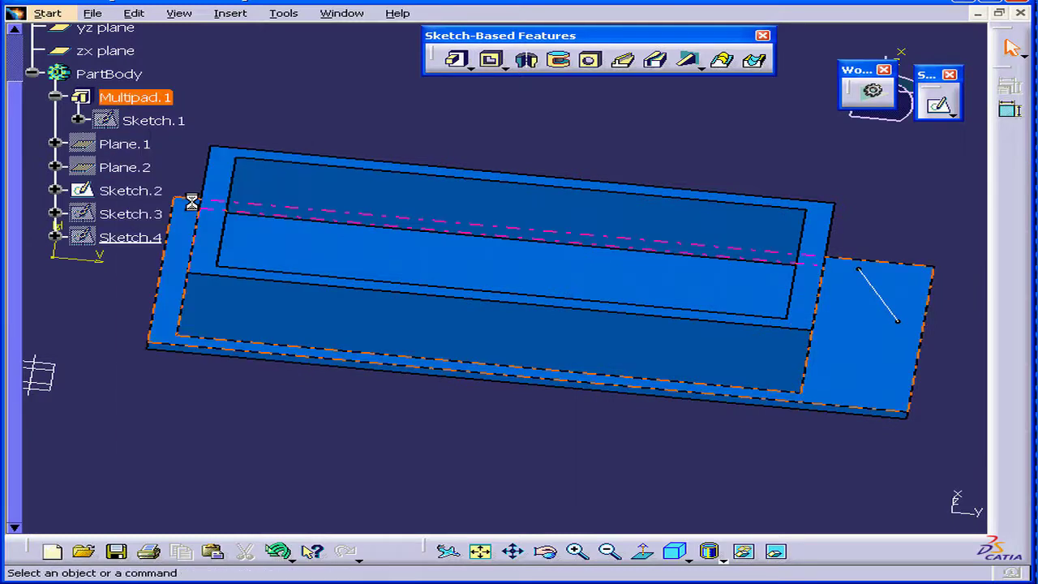
{"action": "right_click", "coordinate": [132, 201]}
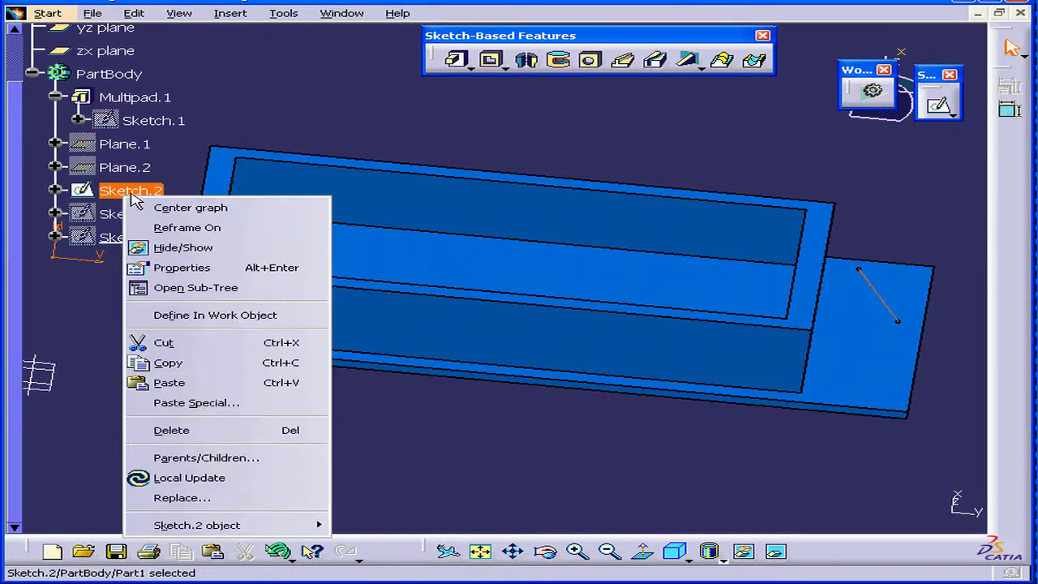
{"action": "left_click", "coordinate": [200, 247]}
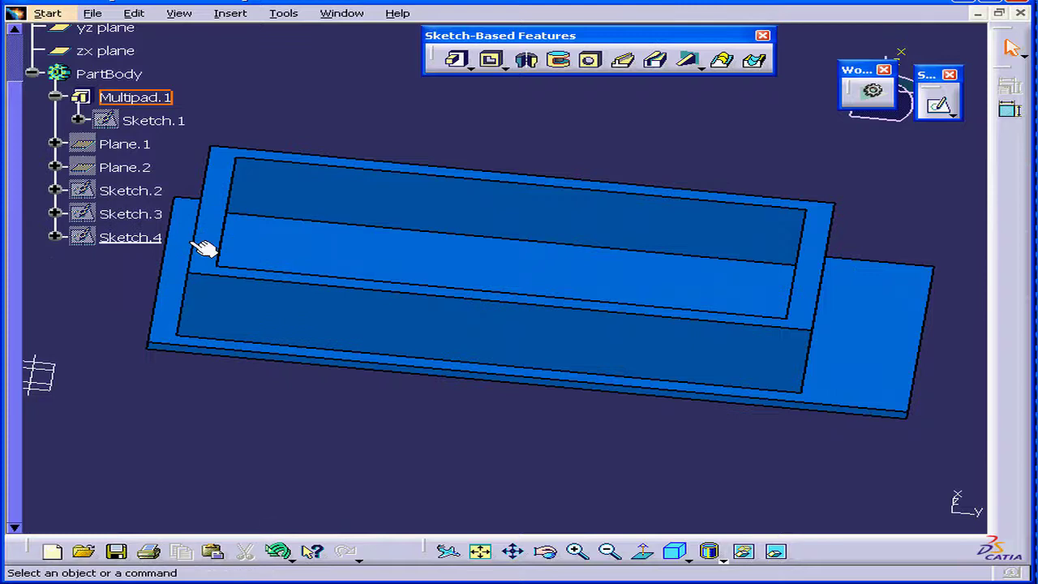
{"action": "right_click", "coordinate": [109, 219]}
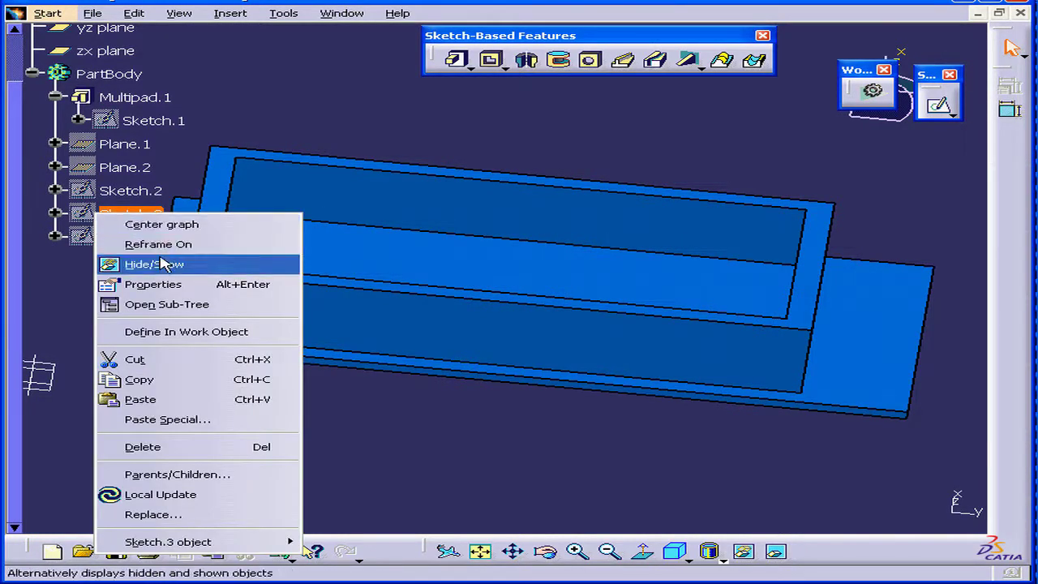
{"action": "left_click", "coordinate": [114, 262]}
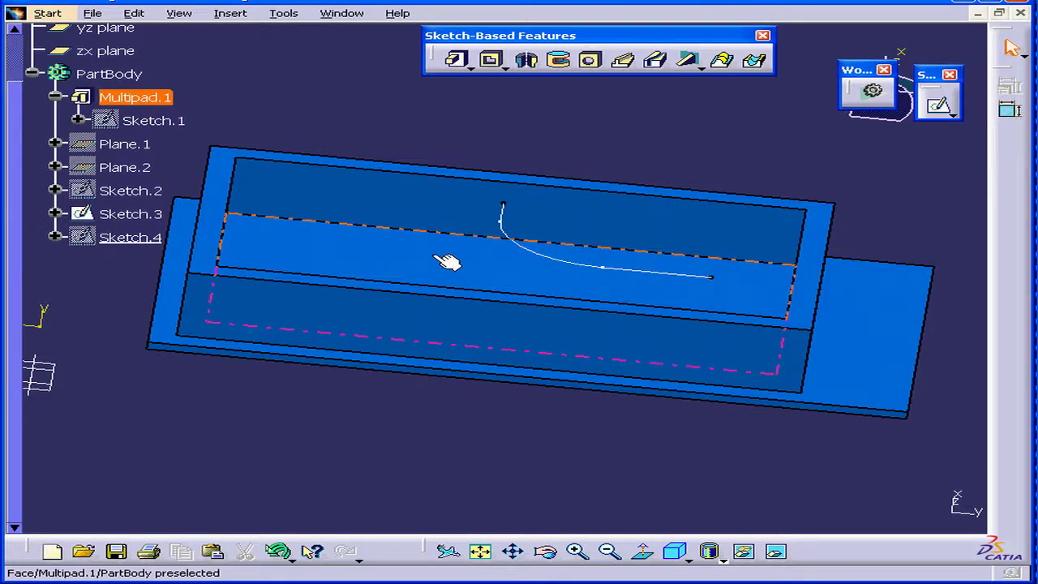
- Start a From Side stiffener with Sketch.3 as the profile, 0.1 in thickness and Neutral Fiber on, and preview it
{"action": "middle_click_drag", "start_coordinate": [469, 259], "coordinate": [391, 272]}
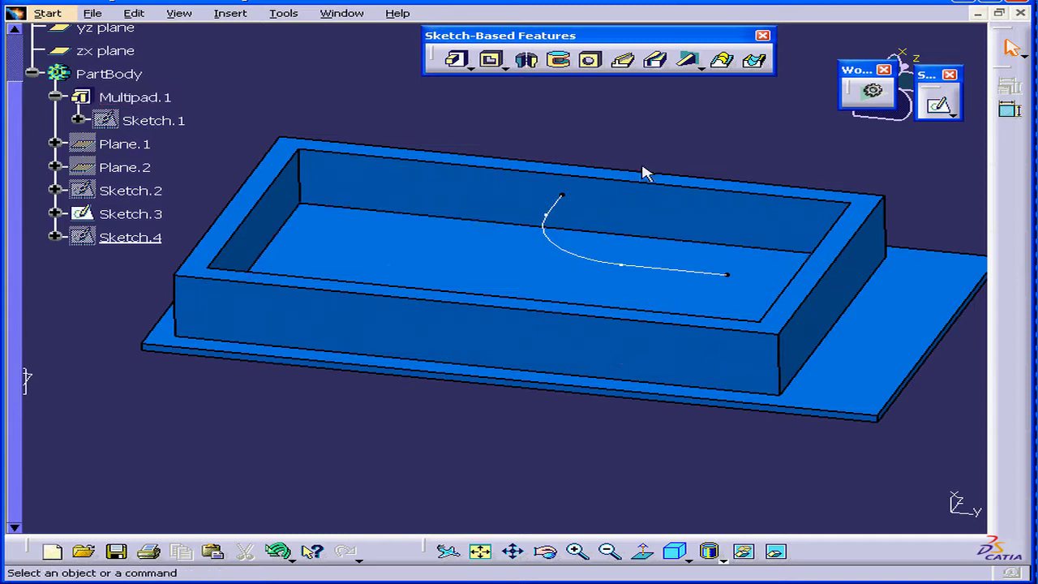
{"action": "left_click", "coordinate": [695, 63]}
{"action": "left_click_drag", "start_coordinate": [832, 65], "coordinate": [285, 213]}
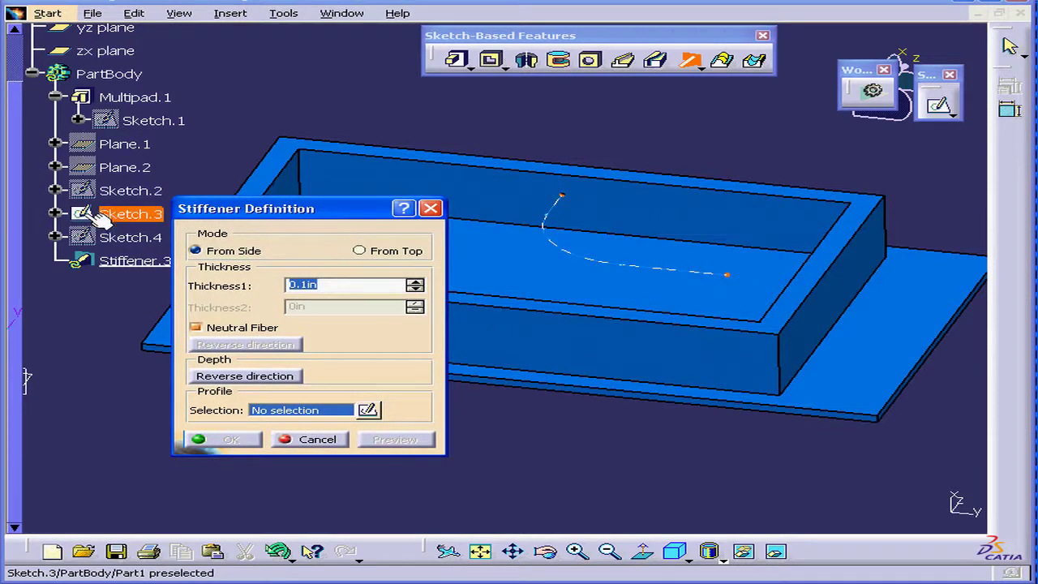
{"action": "left_click", "coordinate": [106, 214]}
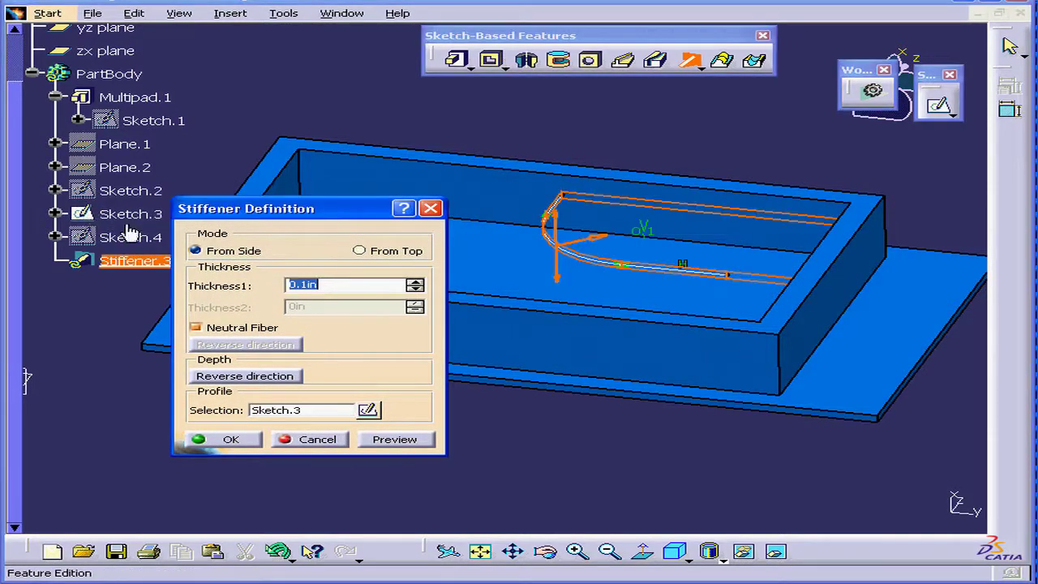
{"action": "left_click", "coordinate": [418, 440]}
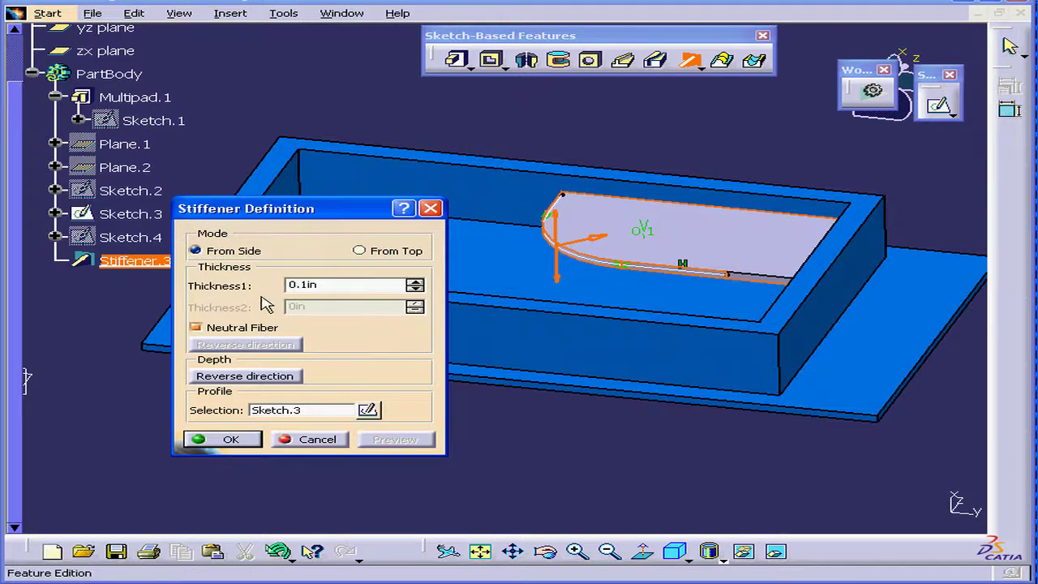
- Preview the Sketch.3 stiffener with its depth direction reversed, restore the original direction and preview again, keeping Neutral Fiber on
{"action": "left_click", "coordinate": [198, 327]}
{"action": "left_click", "coordinate": [197, 326]}
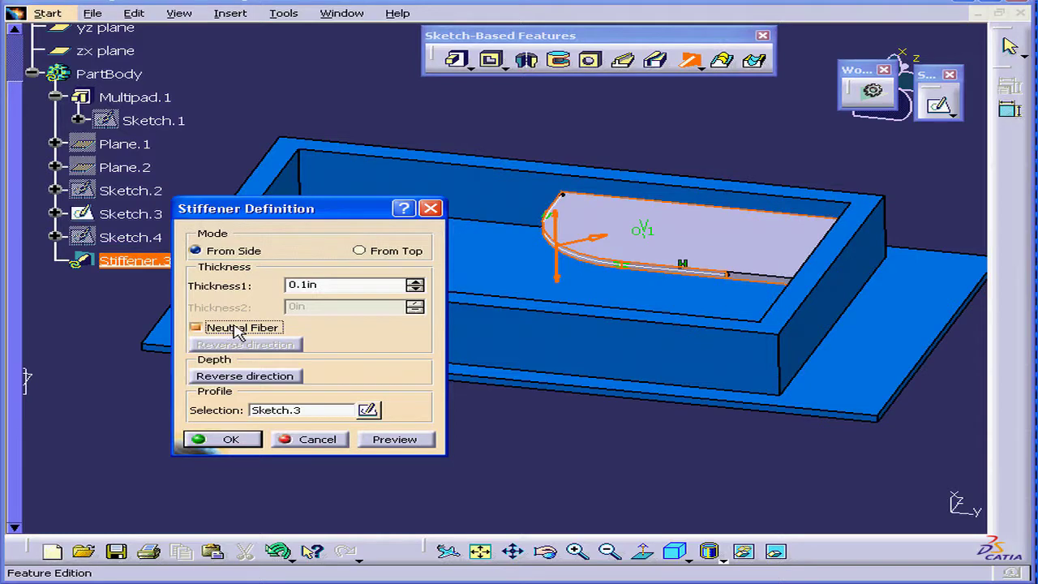
{"action": "left_click", "coordinate": [279, 376]}
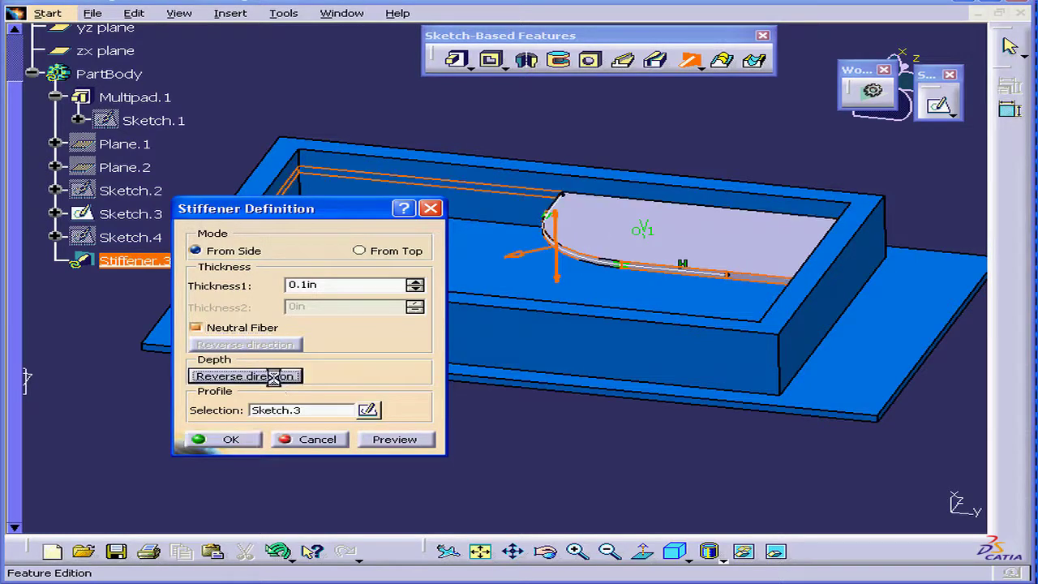
{"action": "left_click", "coordinate": [415, 439]}
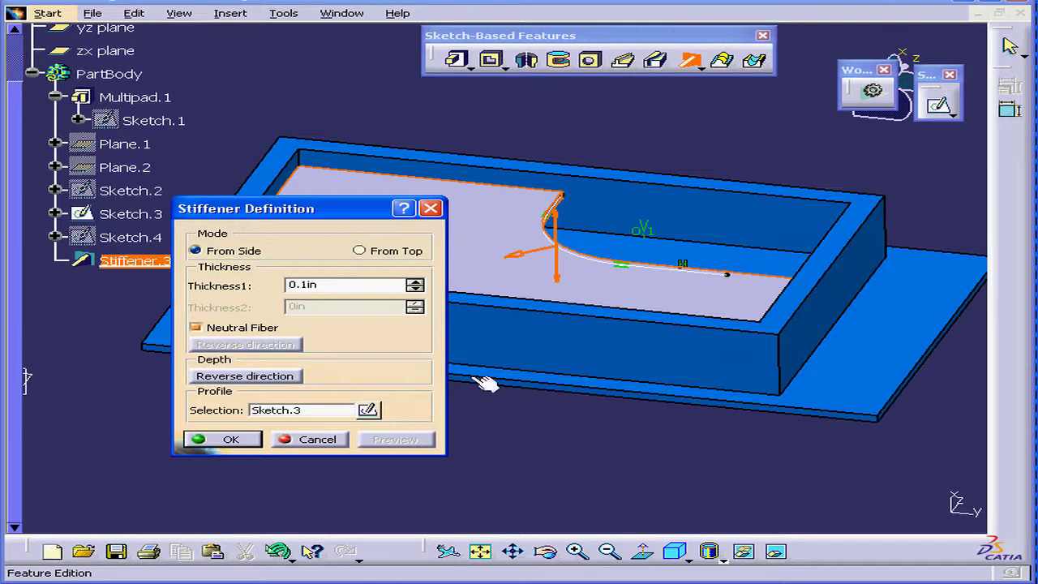
{"action": "left_click", "coordinate": [523, 258]}
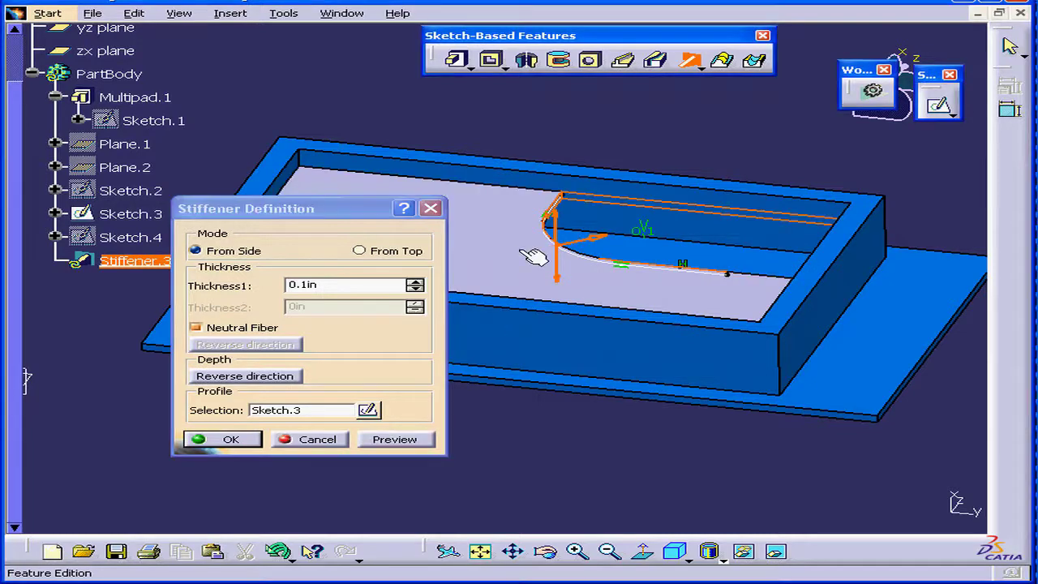
{"action": "left_click", "coordinate": [415, 438]}
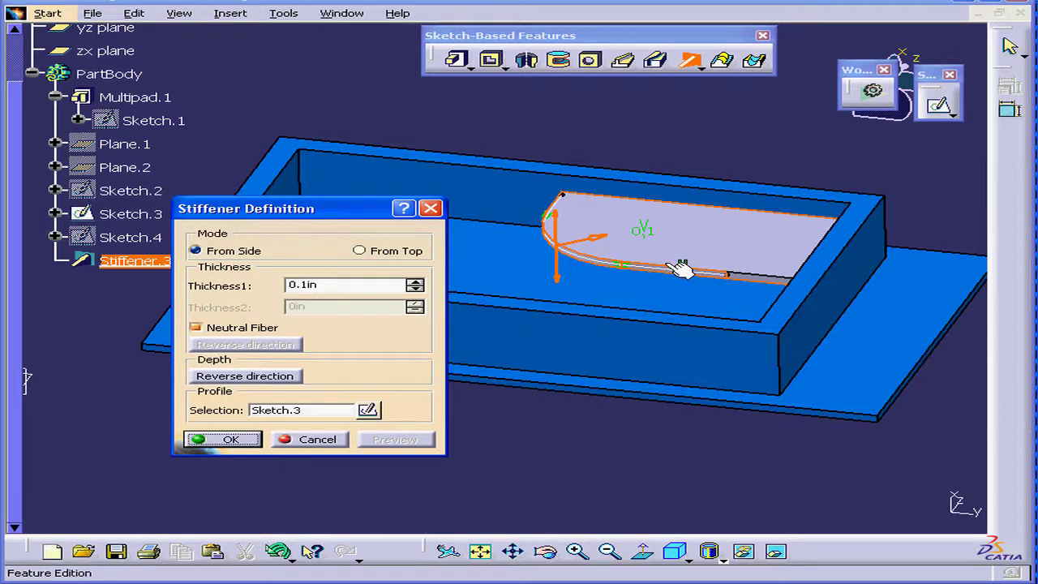
- Switch the Sketch.3 stiffener to From Top mode with 0.1 in thickness and Neutral Fiber on, preview it and create it
{"action": "left_click", "coordinate": [362, 252]}
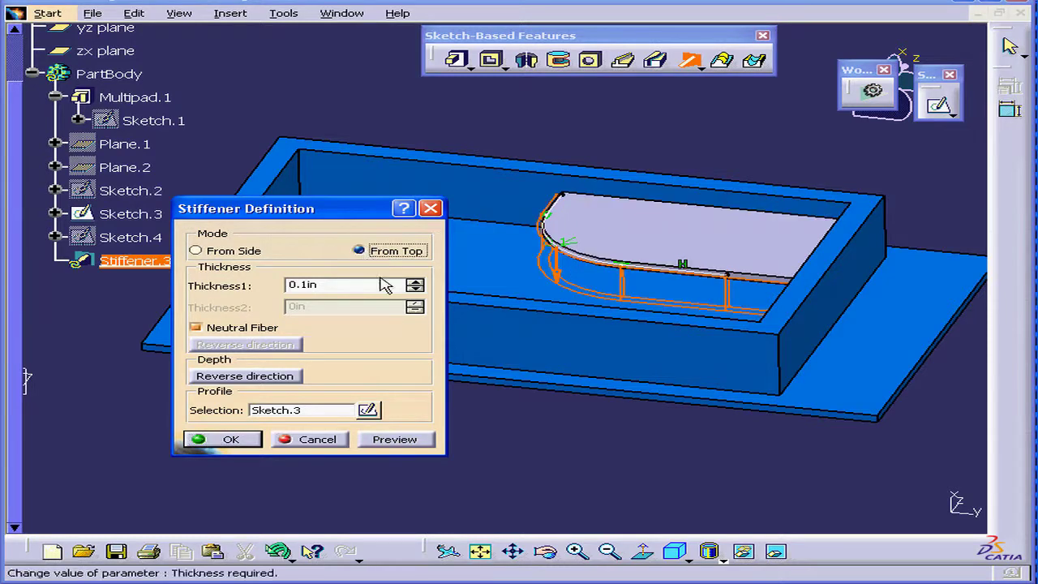
{"action": "left_click", "coordinate": [410, 444]}
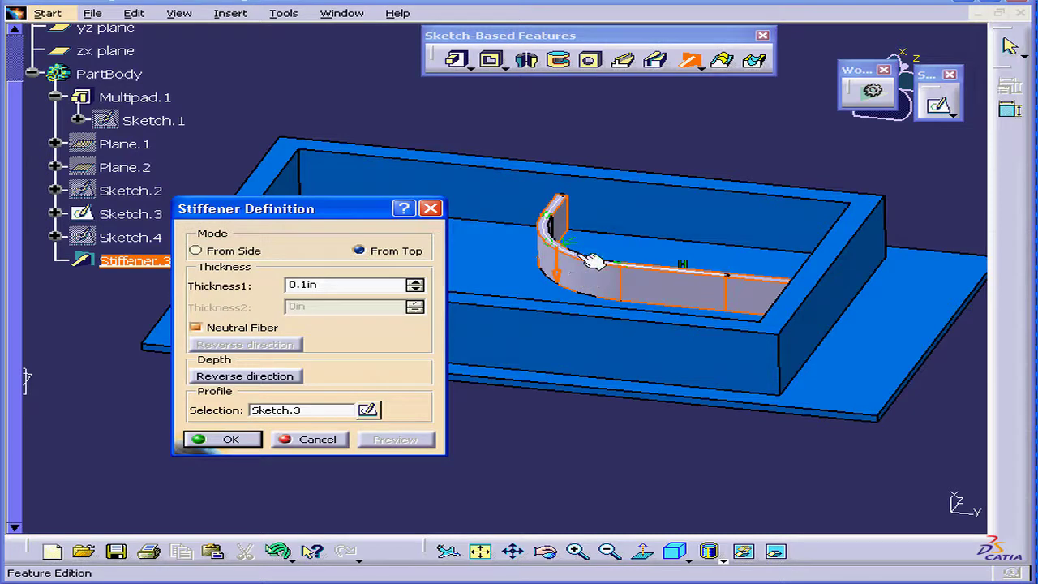
{"action": "left_click", "coordinate": [232, 439]}
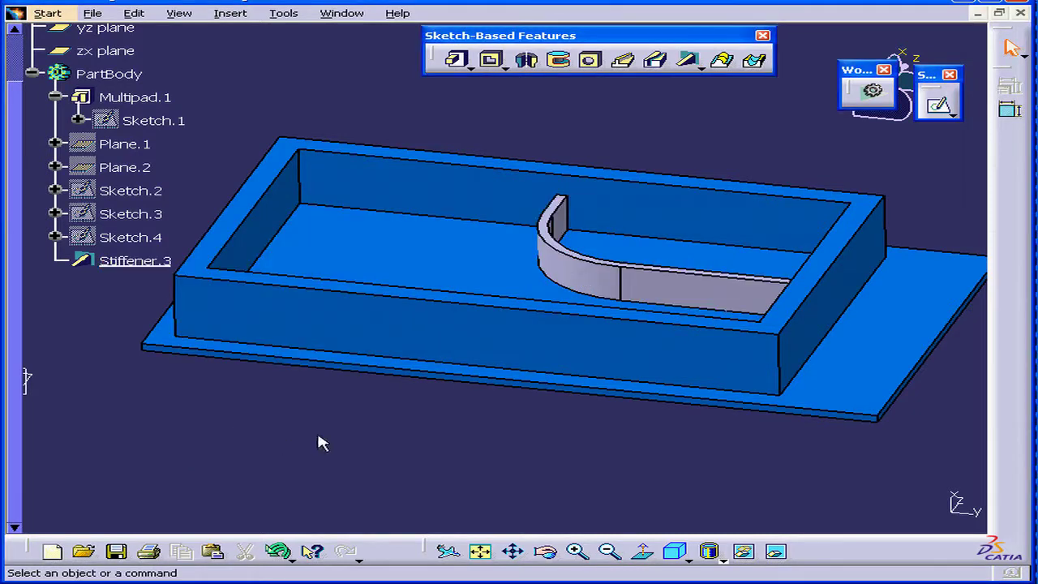
- Delete the curved stiffener Stiffener.3 from the part body, keeping its parent sketch
{"action": "right_click", "coordinate": [107, 262]}
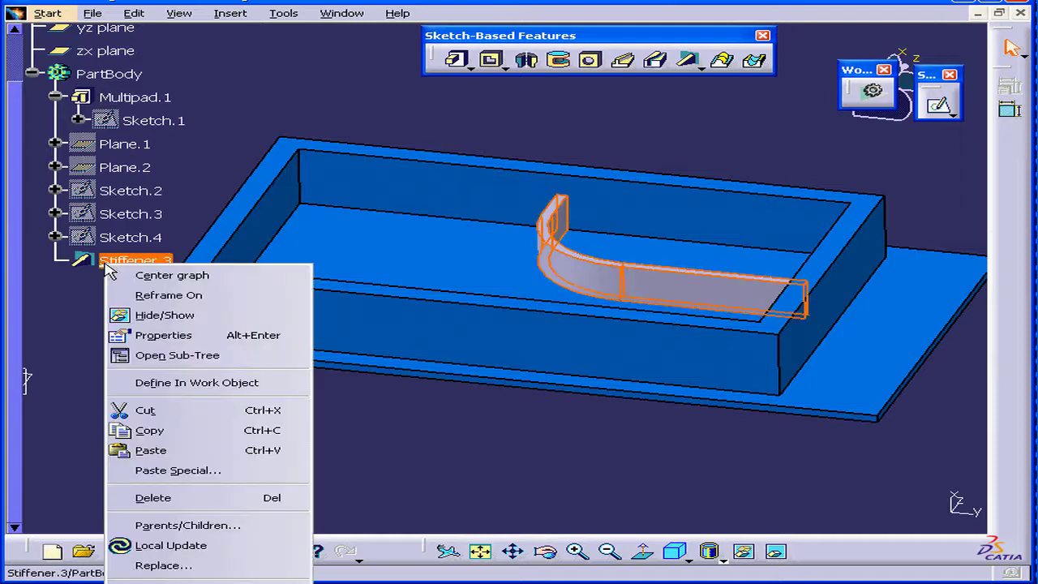
{"action": "left_click", "coordinate": [215, 500]}
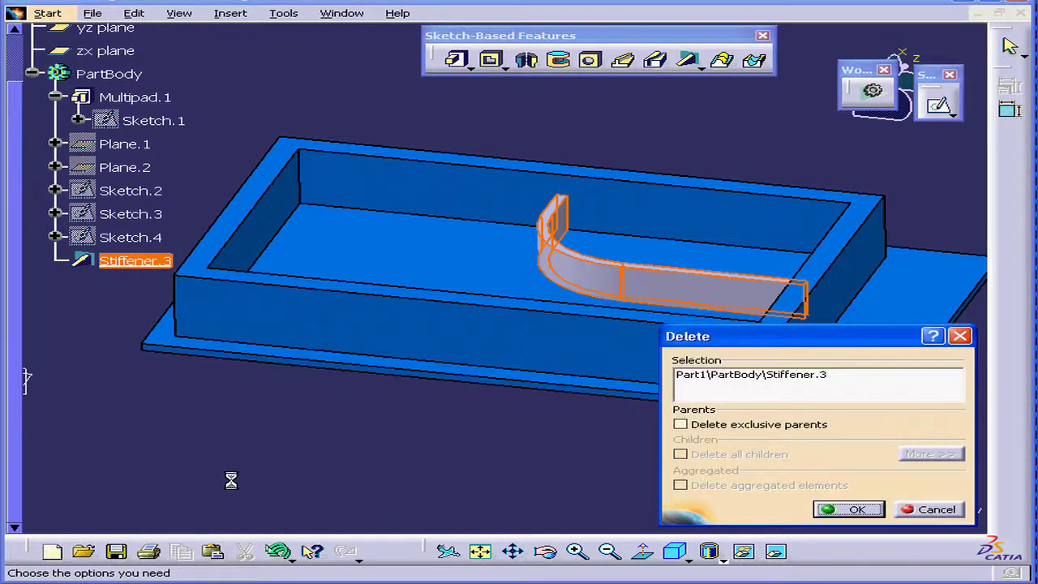
{"action": "left_click", "coordinate": [856, 511]}
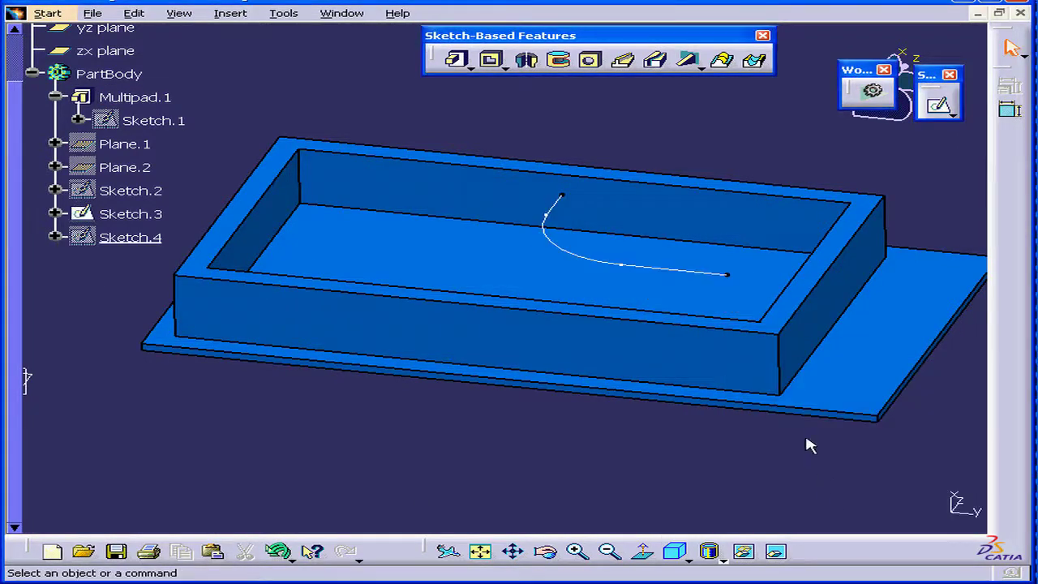
- Hide Sketch.3 and show the crossing line profiles of Sketch.4 inside the walled pocket
{"action": "right_click", "coordinate": [91, 213]}
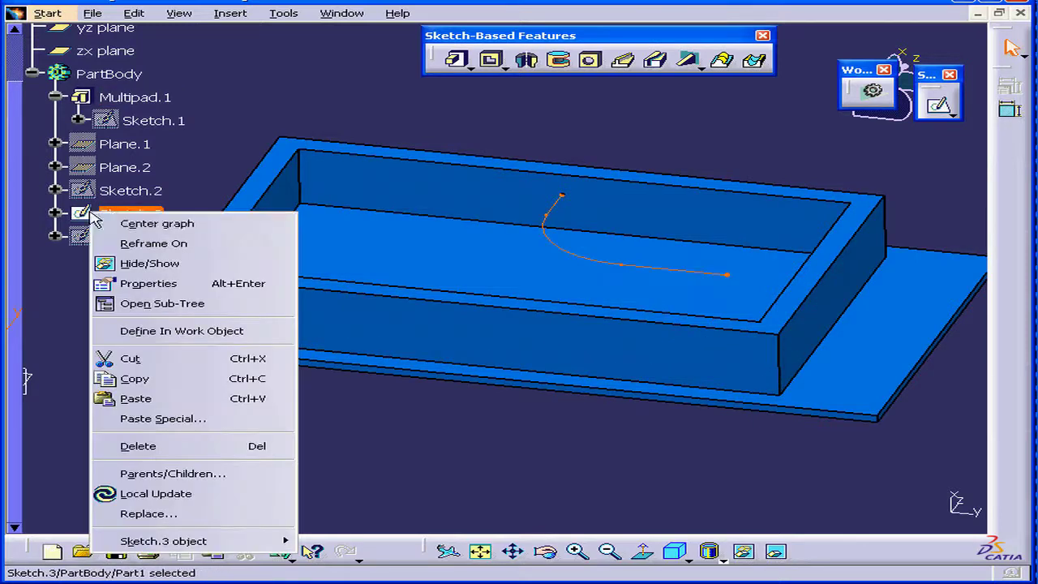
{"action": "left_click", "coordinate": [167, 262]}
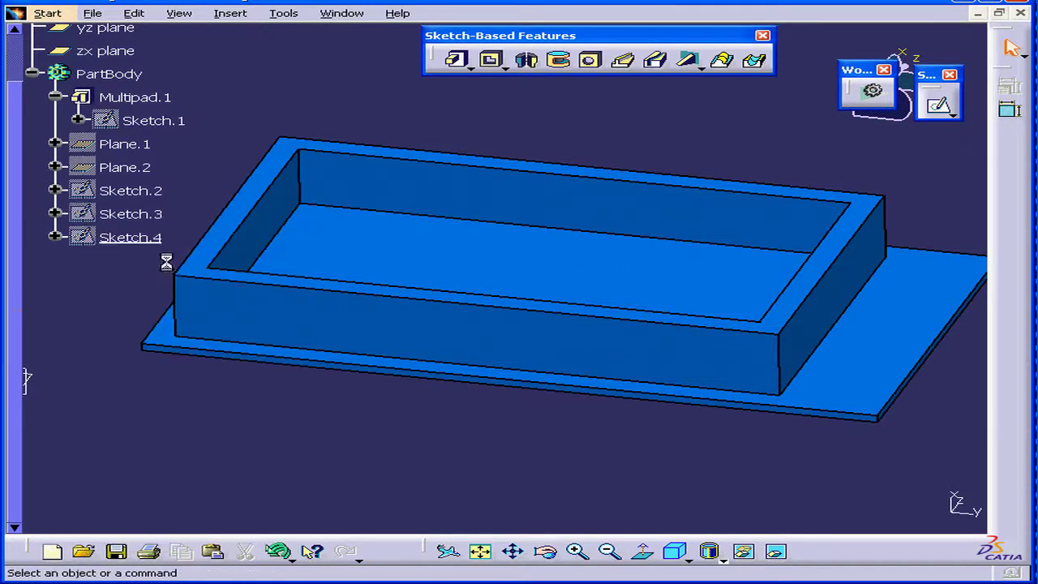
{"action": "right_click", "coordinate": [103, 240]}
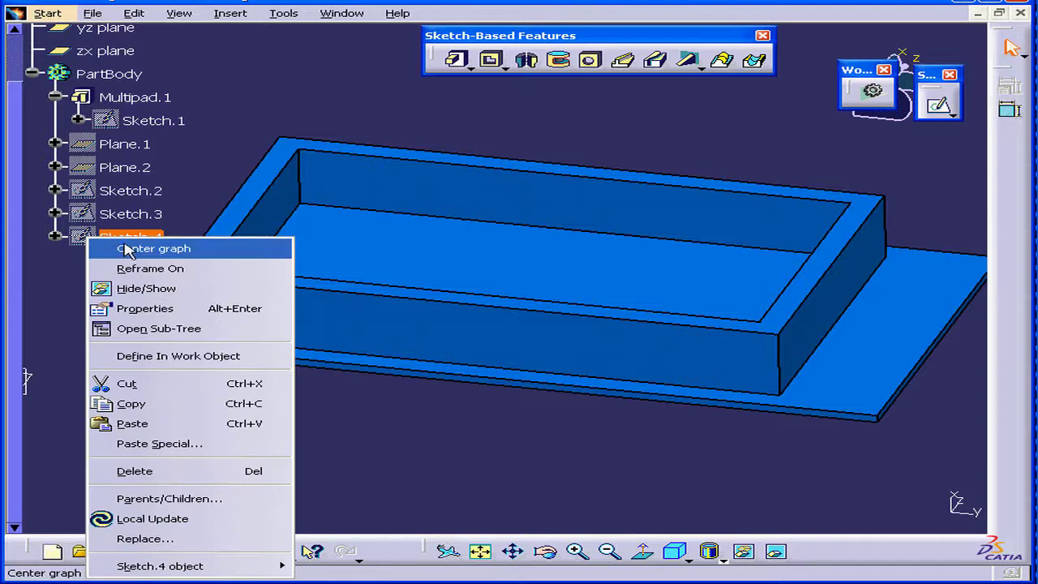
{"action": "left_click", "coordinate": [161, 289]}
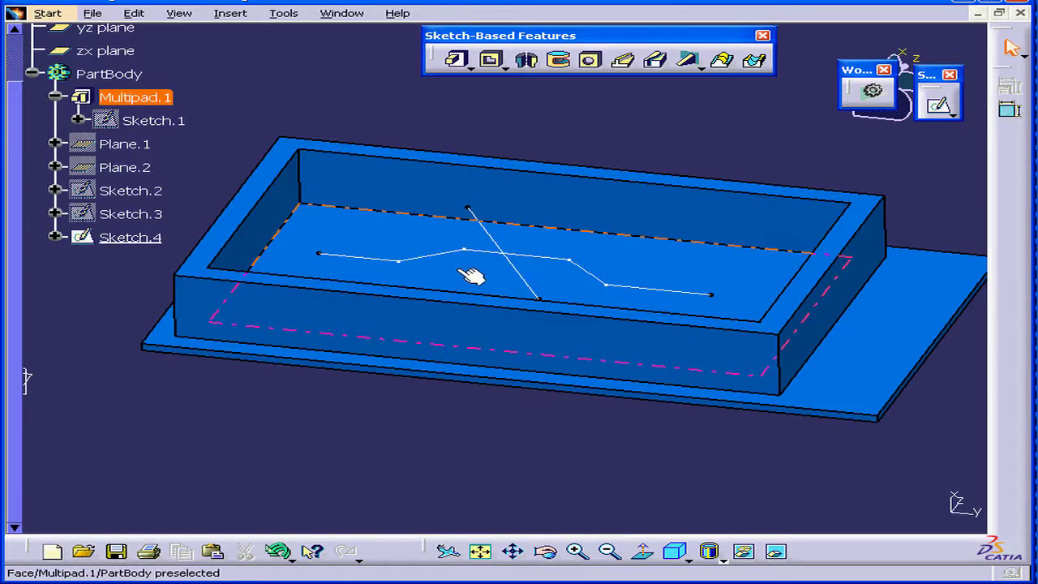
- Create a From Top stiffener from the crossing profiles in Sketch.4, 0.1 in thick with Neutral Fiber on, previewing it first
{"action": "middle_click_drag", "start_coordinate": [470, 278], "coordinate": [341, 294]}
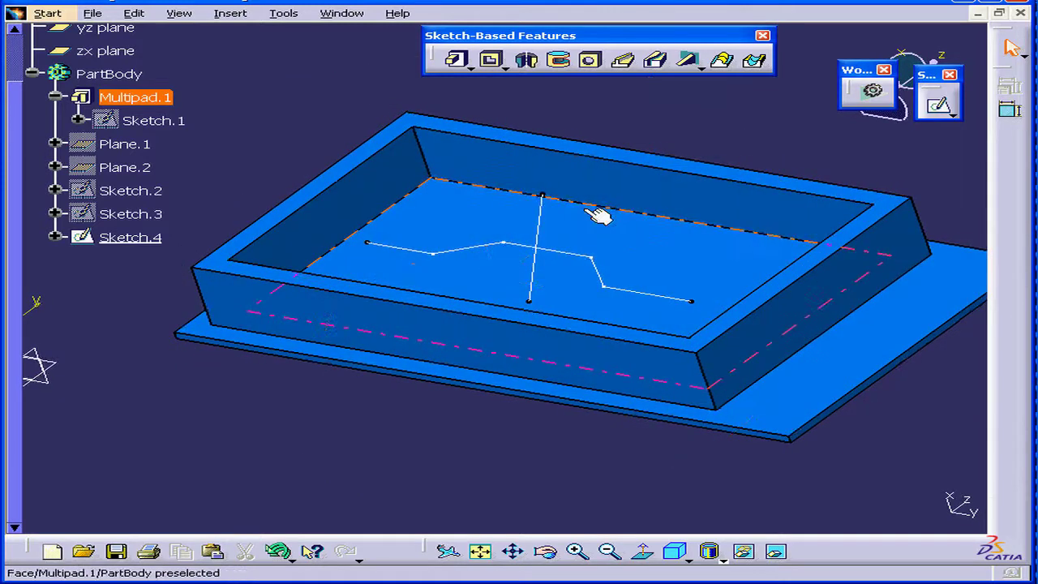
{"action": "left_click", "coordinate": [690, 63]}
{"action": "left_click_drag", "start_coordinate": [325, 233], "coordinate": [194, 222]}
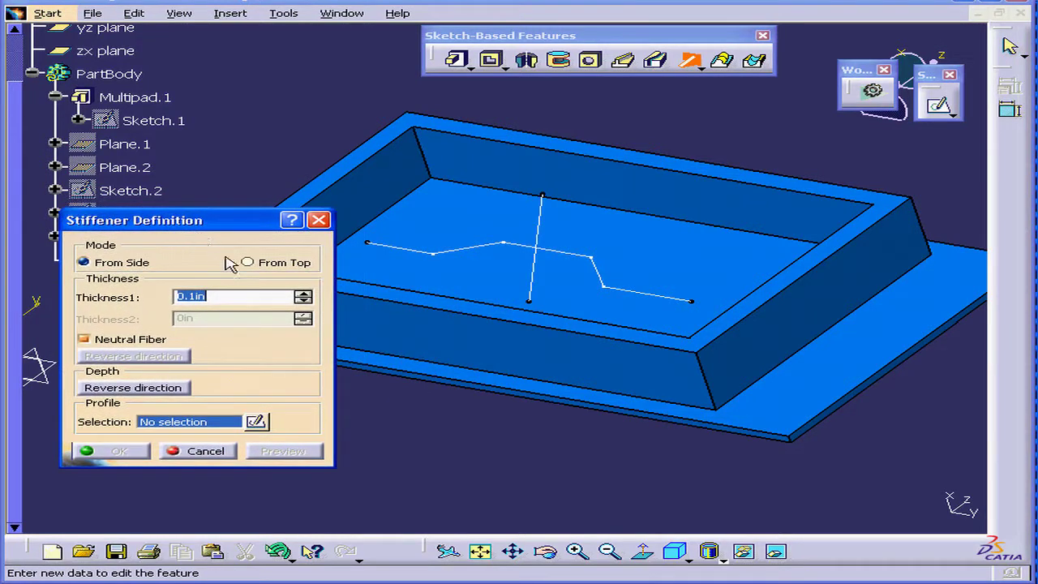
{"action": "left_click", "coordinate": [247, 262]}
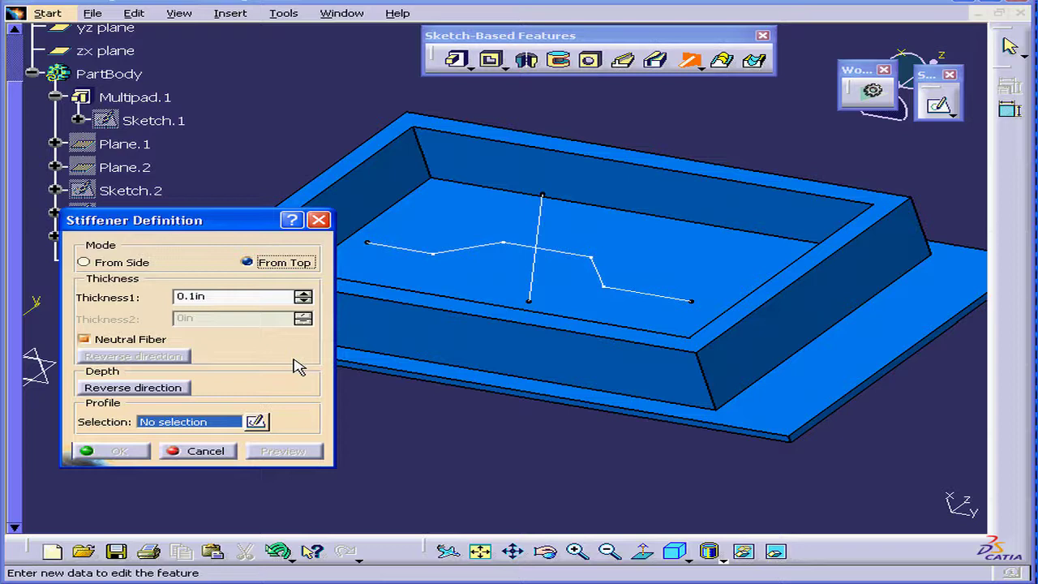
{"action": "left_click_drag", "start_coordinate": [241, 224], "coordinate": [307, 255]}
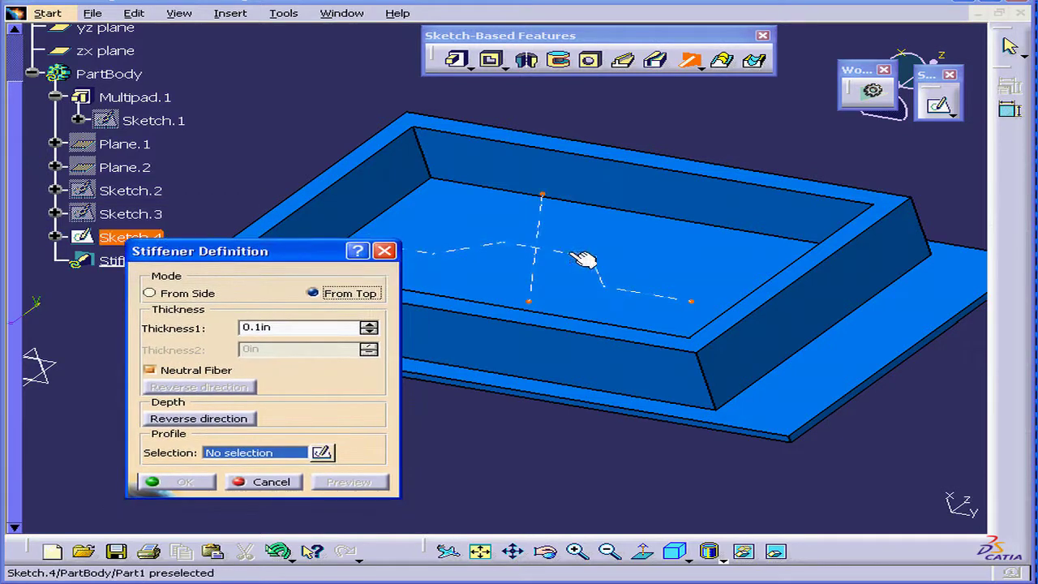
{"action": "left_click", "coordinate": [581, 259]}
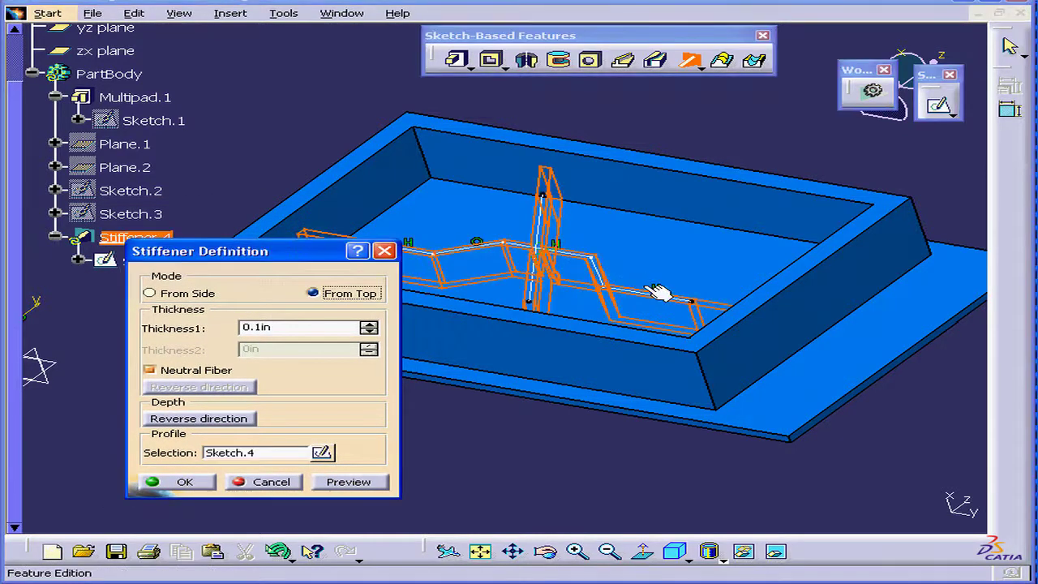
{"action": "left_click", "coordinate": [363, 483]}
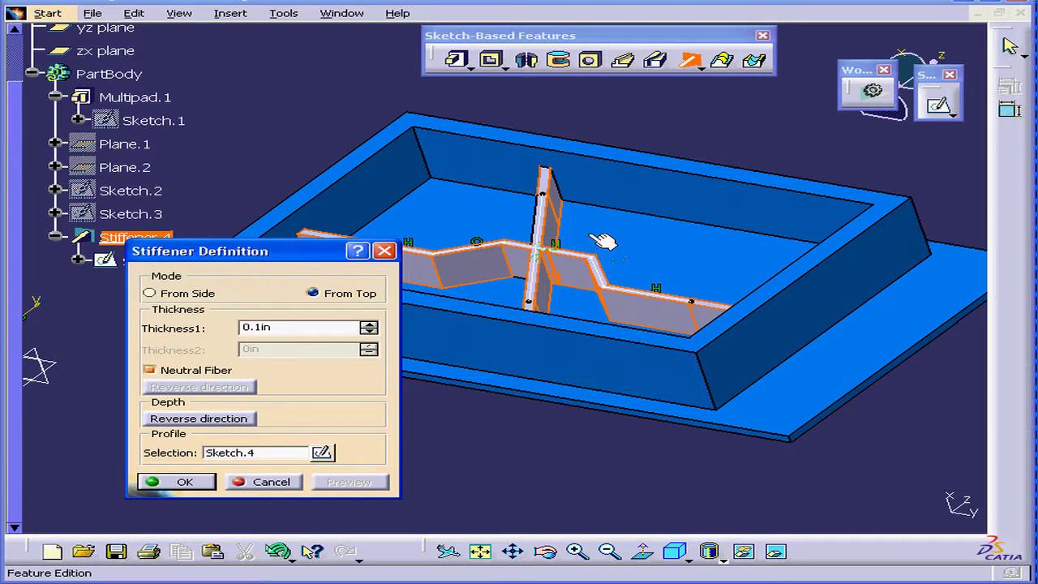
{"action": "left_click", "coordinate": [200, 485]}
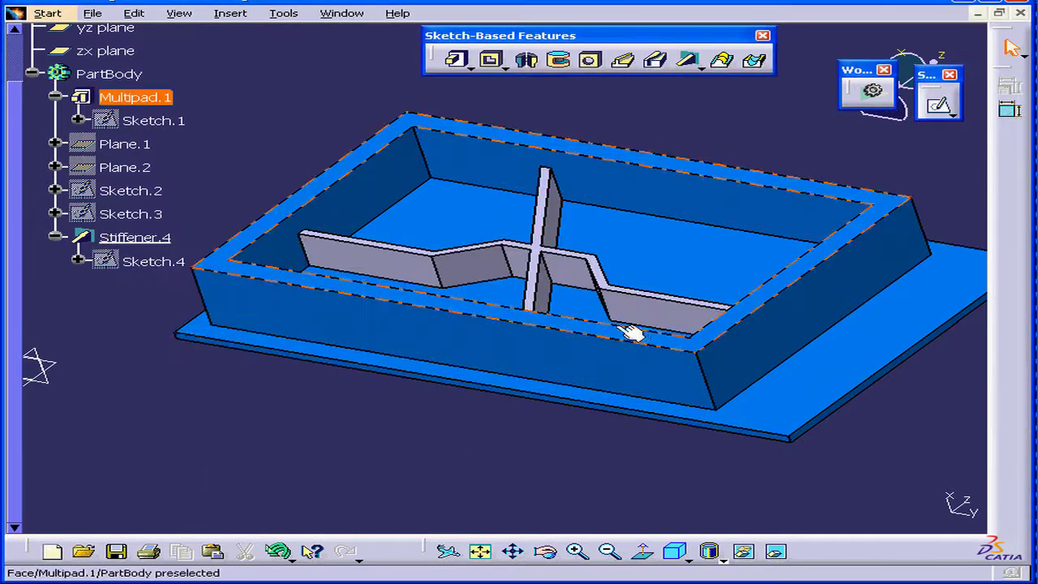
- Try to switch the Sketch.4 stiffener to From Side mode, and cancel the edit
{"action": "double_click", "coordinate": [140, 236]}
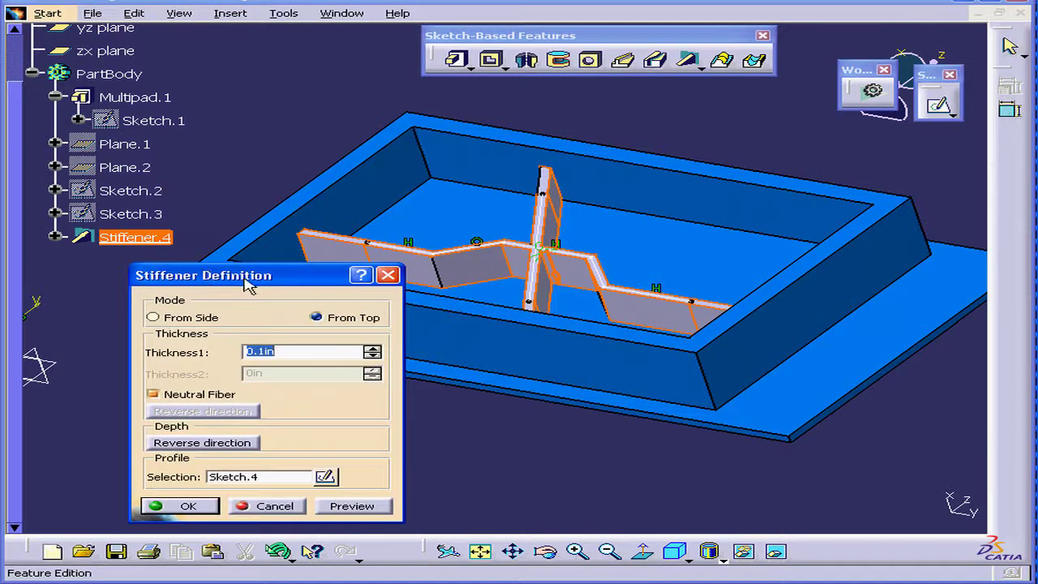
{"action": "left_click_drag", "start_coordinate": [250, 274], "coordinate": [234, 248]}
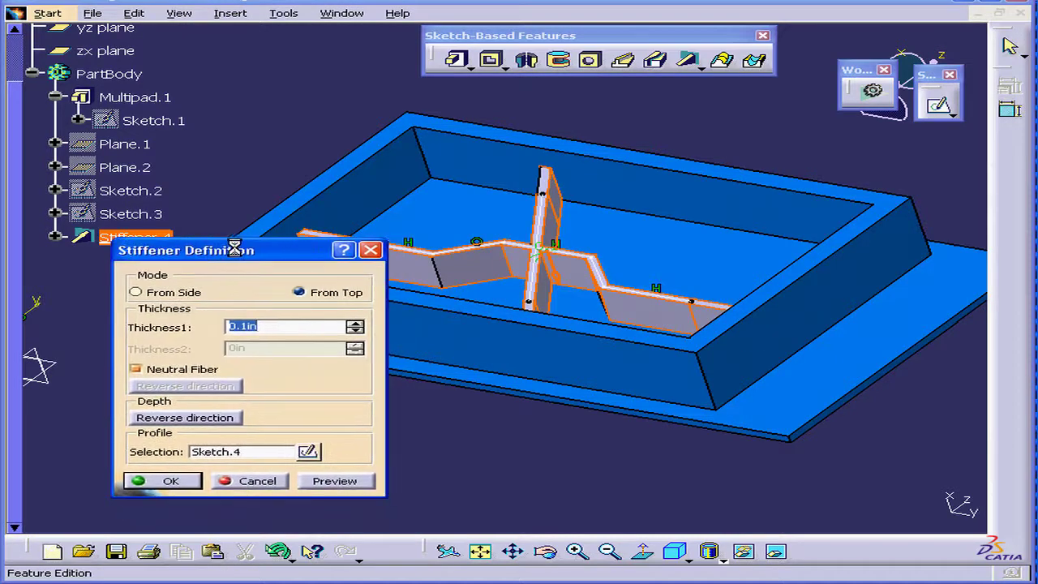
{"action": "left_click", "coordinate": [135, 293]}
{"action": "left_click", "coordinate": [536, 314]}
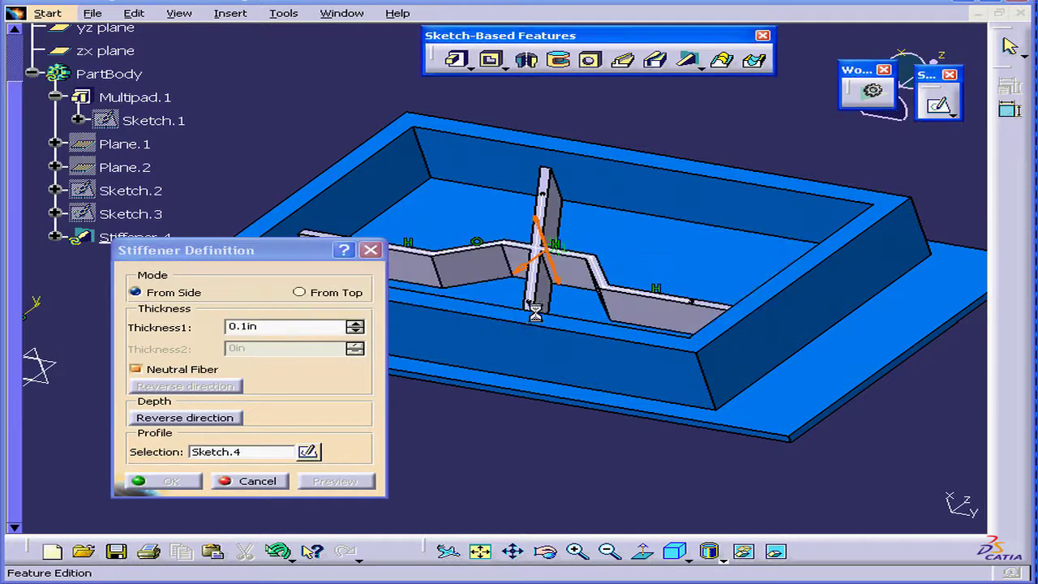
{"action": "left_click", "coordinate": [267, 482]}
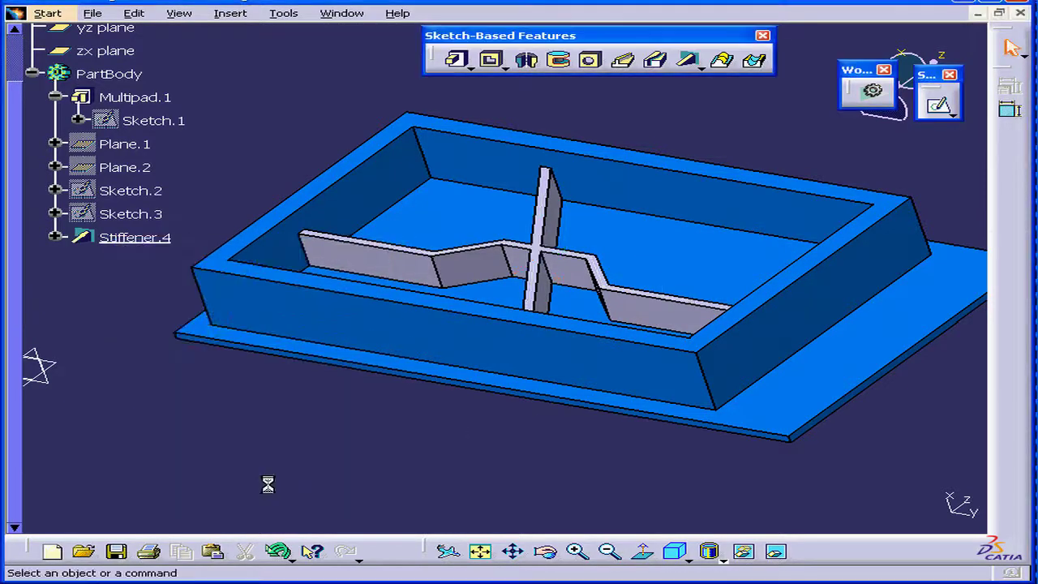